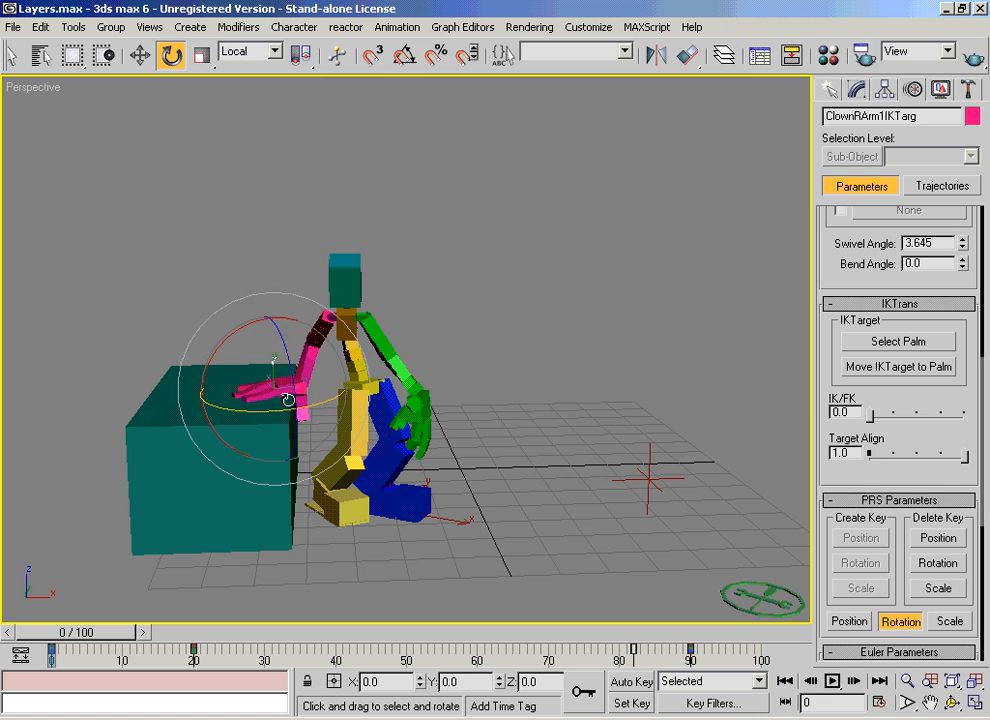
Step: Adjust the right arm's IK target at frame 0 and rotate the right arm in local coordinates
{"action": "left_click", "coordinate": [294, 404]}
{"action": "mouse_move", "coordinate": [296, 361]}
{"action": "left_mouse_down"}
{"action": "mouse_move", "coordinate": [316, 346]}
{"action": "mouse_move", "coordinate": [294, 360]}
{"action": "left_mouse_up"}
{"action": "left_click", "coordinate": [314, 340]}
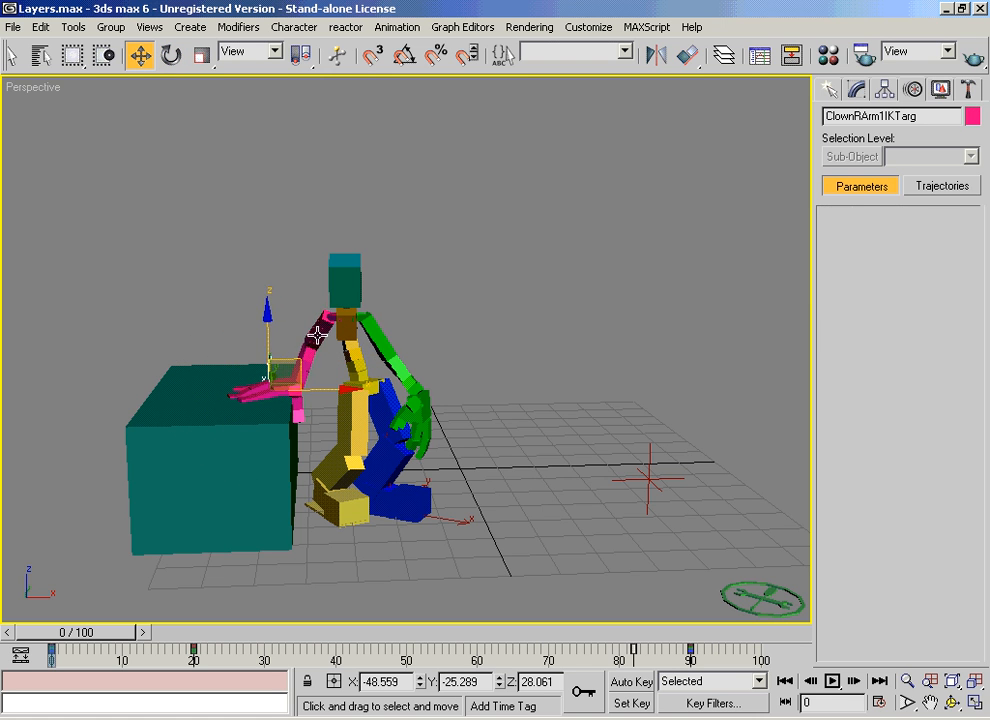
{"action": "right_click", "coordinate": [318, 345]}
{"action": "left_click", "coordinate": [340, 372]}
{"action": "left_click_drag", "start_coordinate": [261, 332], "coordinate": [231, 288]}
{"action": "left_click_drag", "start_coordinate": [280, 356], "coordinate": [240, 335]}
Step: Scrub through the animation to frame 90, selecting the arm bones to examine their poses and keyframes
{"action": "left_click_drag", "start_coordinate": [120, 632], "coordinate": [267, 642]}
{"action": "right_click", "coordinate": [266, 643]}
{"action": "left_click", "coordinate": [372, 311]}
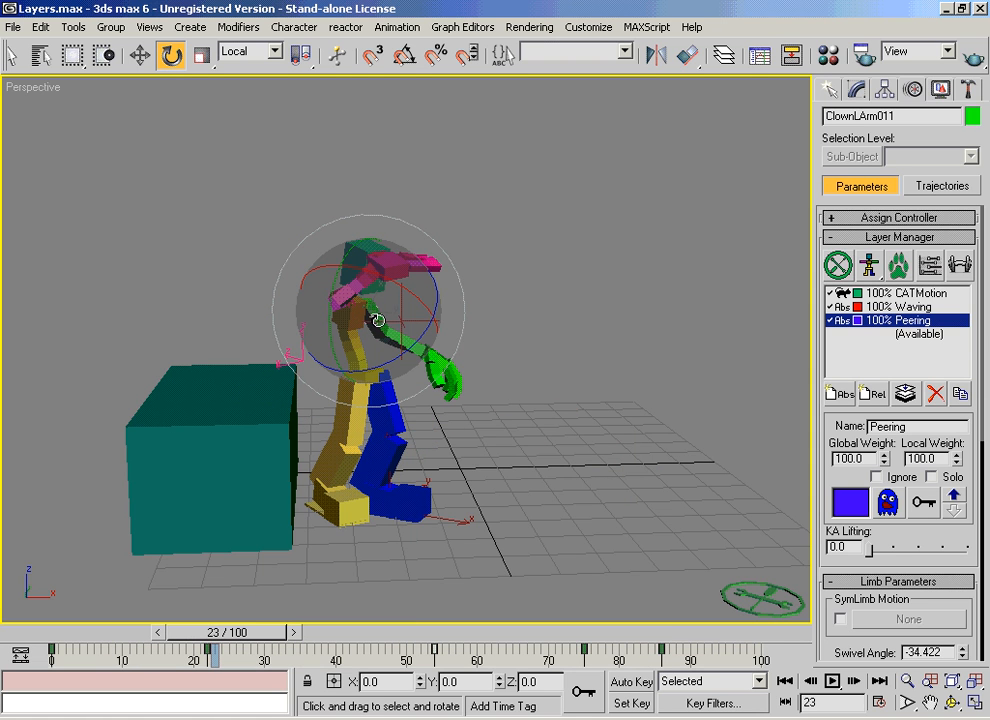
{"action": "left_click", "coordinate": [377, 320]}
{"action": "mouse_move", "coordinate": [374, 318]}
{"action": "left_mouse_down"}
{"action": "mouse_move", "coordinate": [330, 315]}
{"action": "mouse_move", "coordinate": [338, 286]}
{"action": "mouse_move", "coordinate": [379, 319]}
{"action": "left_mouse_up"}
{"action": "left_click_drag", "start_coordinate": [228, 632], "coordinate": [690, 666]}
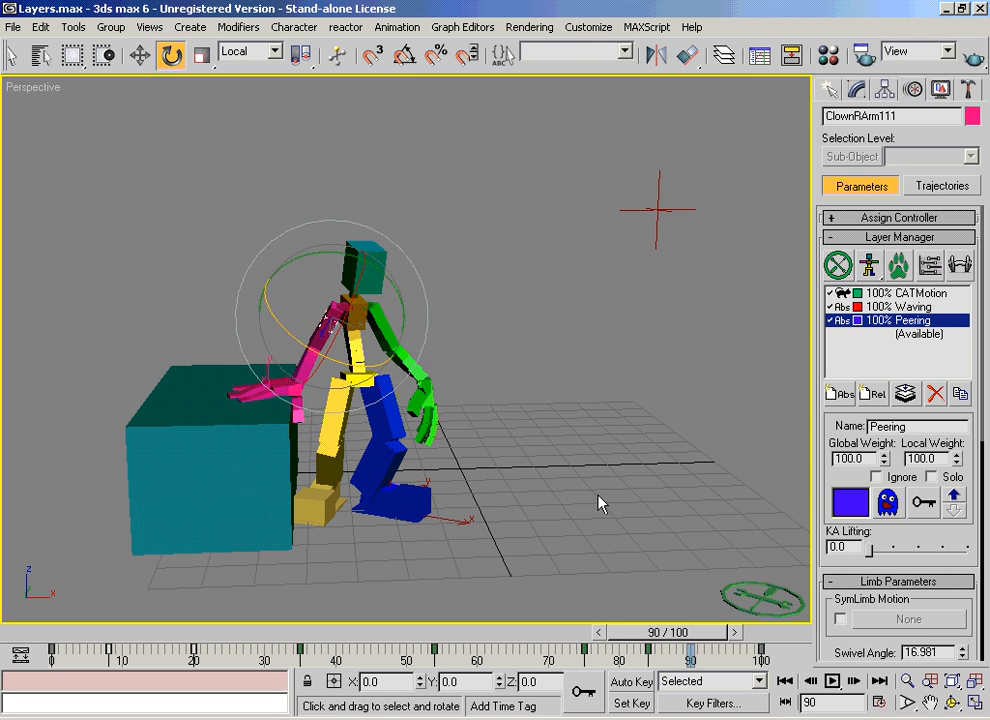
Step: Select the clown's head, compare its Waving and Peering layers, and scrub the animation to frame 16
{"action": "left_click", "coordinate": [597, 504]}
{"action": "left_click", "coordinate": [366, 265]}
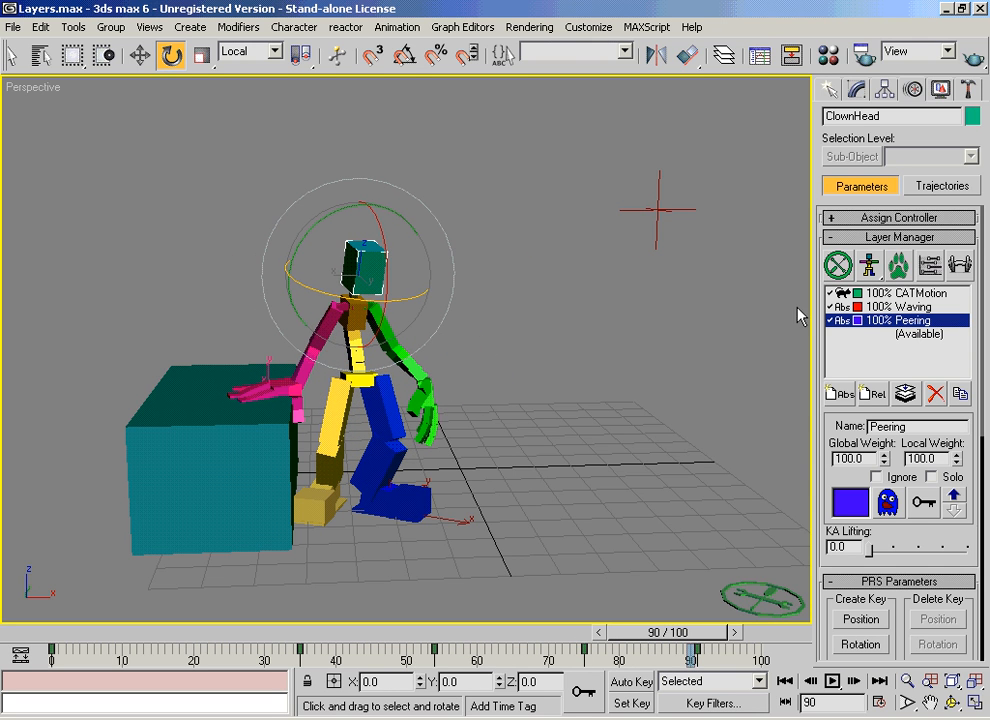
{"action": "left_click", "coordinate": [914, 309]}
{"action": "left_click", "coordinate": [908, 321]}
{"action": "left_click_drag", "start_coordinate": [110, 633], "coordinate": [196, 629]}
{"action": "key", "text": "e"}
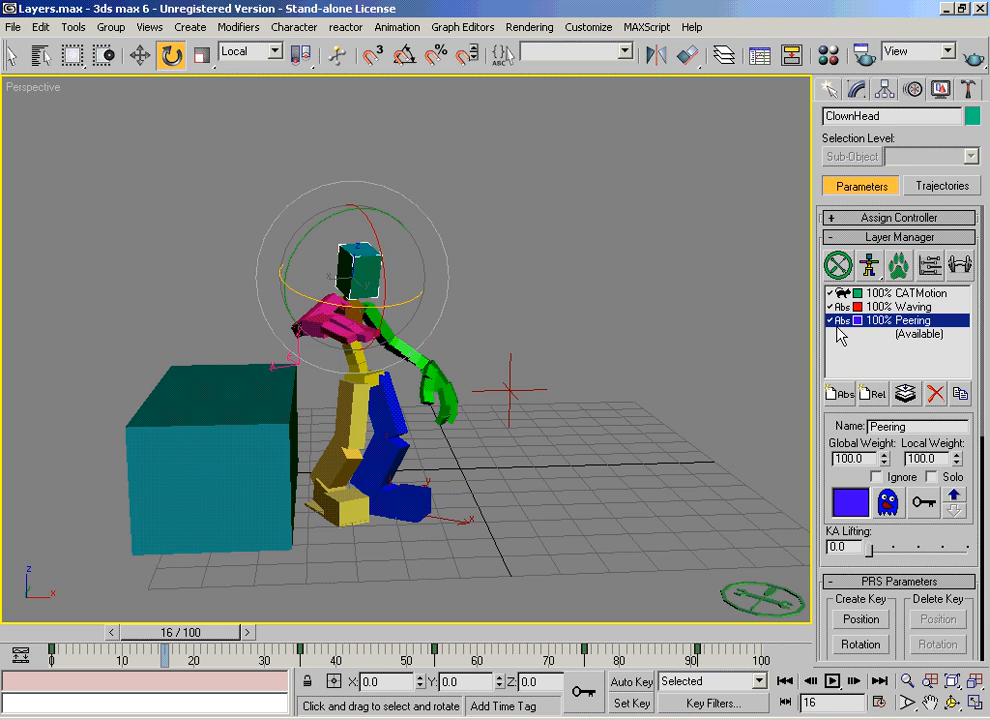
Step: Display the rig in its layer colours, and set the Peering layer's global weight to 0 at frame 57
{"action": "left_click", "coordinate": [869, 266]}
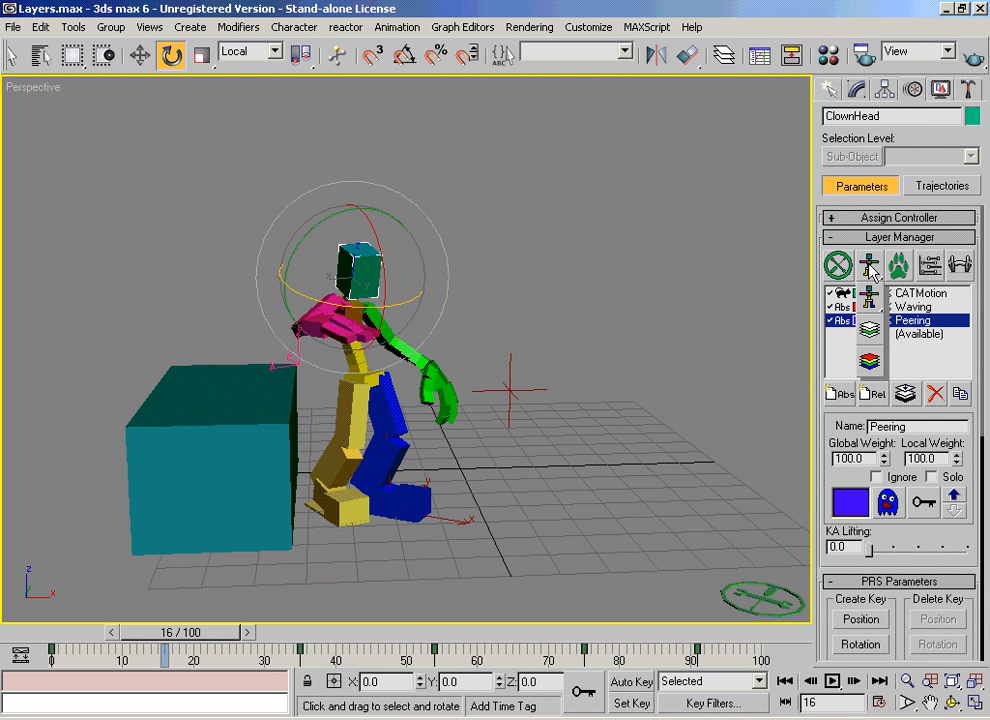
{"action": "left_click_drag", "start_coordinate": [869, 266], "coordinate": [873, 366]}
{"action": "left_click_drag", "start_coordinate": [181, 643], "coordinate": [442, 633]}
{"action": "key", "text": "e"}
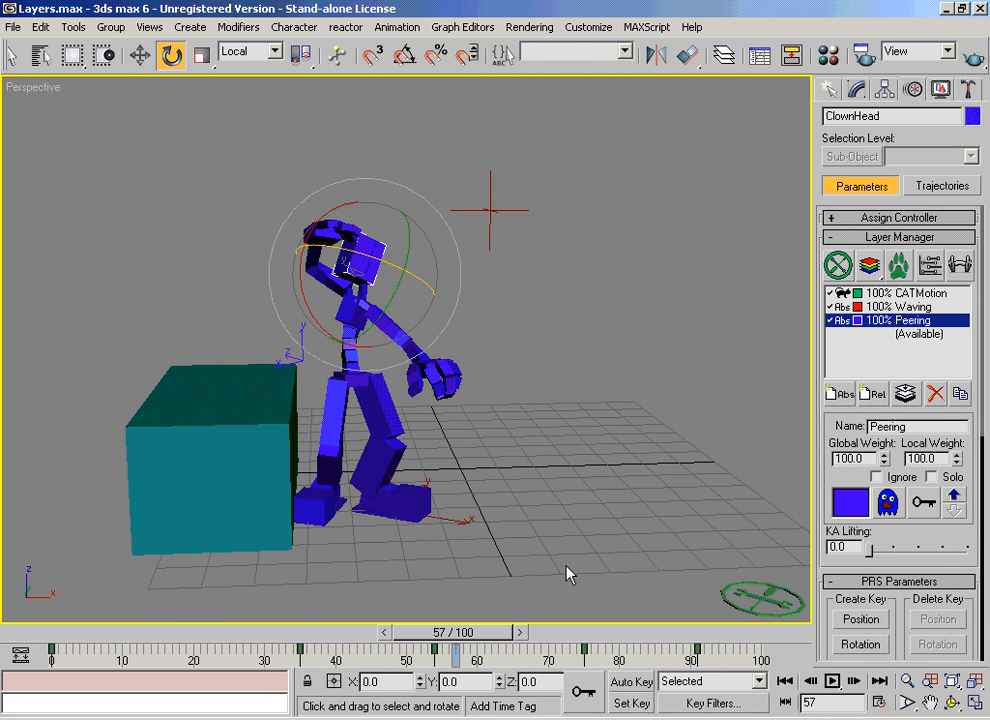
{"action": "left_click_drag", "start_coordinate": [885, 462], "coordinate": [878, 500]}
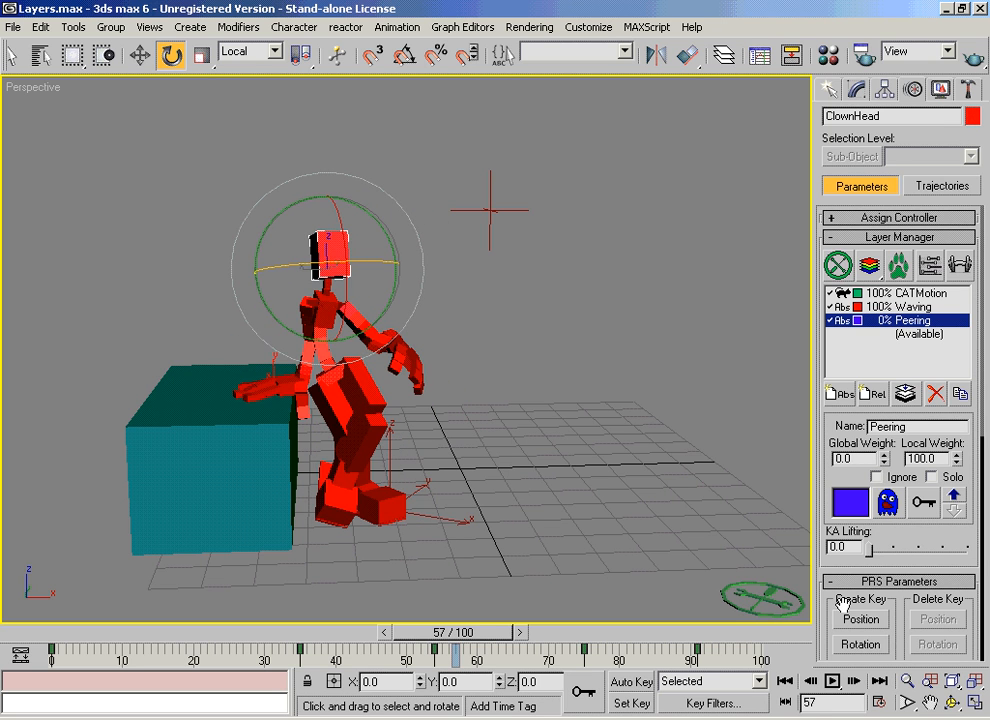
{"action": "left_click_drag", "start_coordinate": [455, 633], "coordinate": [676, 655]}
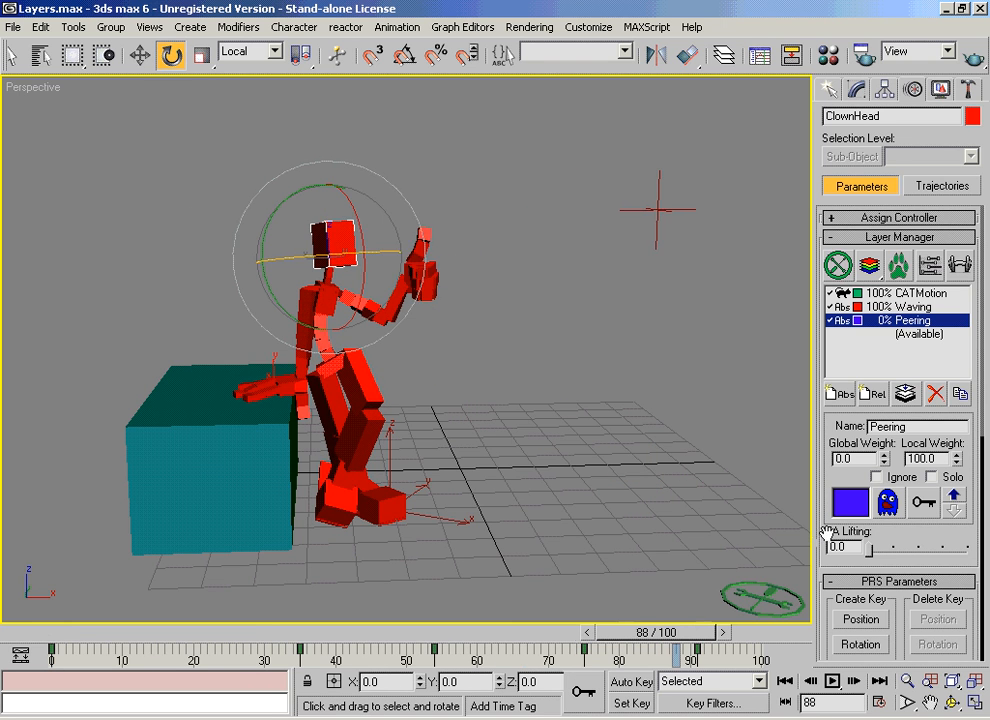
Step: Change the Peering layer's colour to magenta and raise its global weight to 100 at frame 100
{"action": "left_click", "coordinate": [852, 502]}
{"action": "left_click_drag", "start_coordinate": [631, 122], "coordinate": [754, 122]}
{"action": "left_click", "coordinate": [445, 280]}
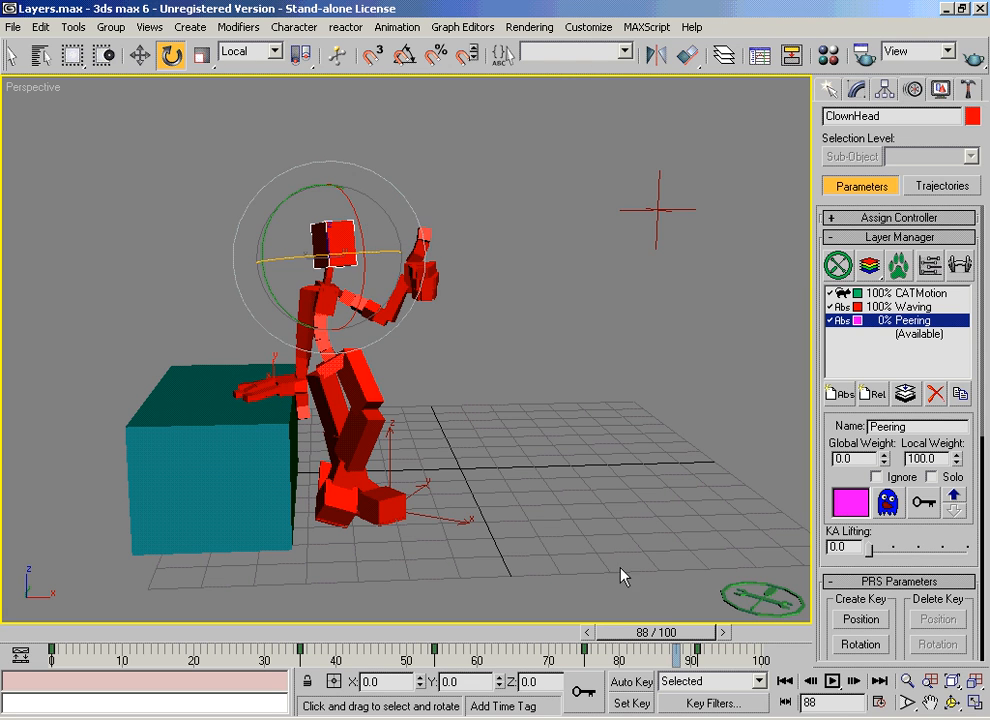
{"action": "left_click_drag", "start_coordinate": [665, 640], "coordinate": [735, 632]}
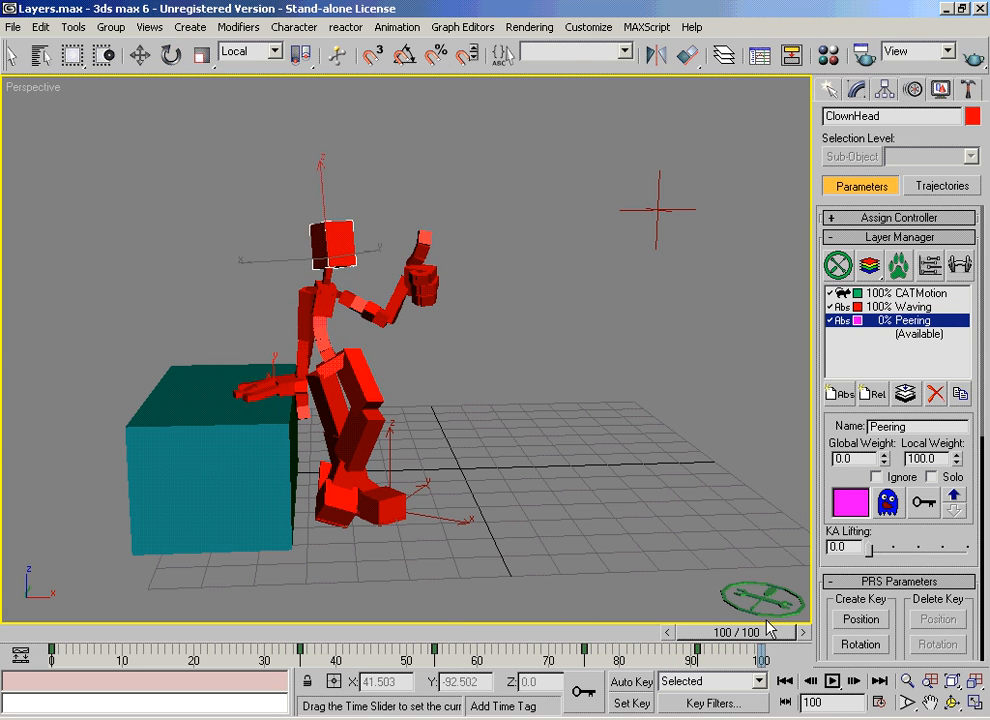
{"action": "left_click_drag", "start_coordinate": [884, 459], "coordinate": [879, 287]}
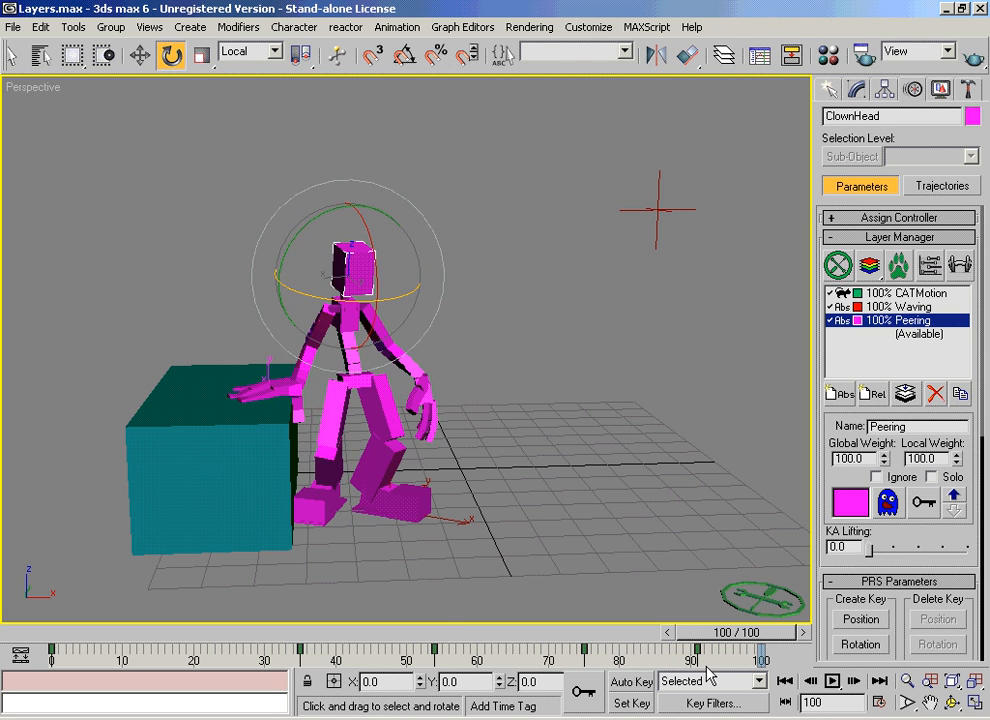
Step: Using Auto Key, key the Peering layer's global weight at 100 on frame 60
{"action": "left_click_drag", "start_coordinate": [735, 632], "coordinate": [478, 668]}
{"action": "key", "text": "e"}
{"action": "left_click_drag", "start_coordinate": [884, 459], "coordinate": [872, 262]}
{"action": "left_click", "coordinate": [631, 683]}
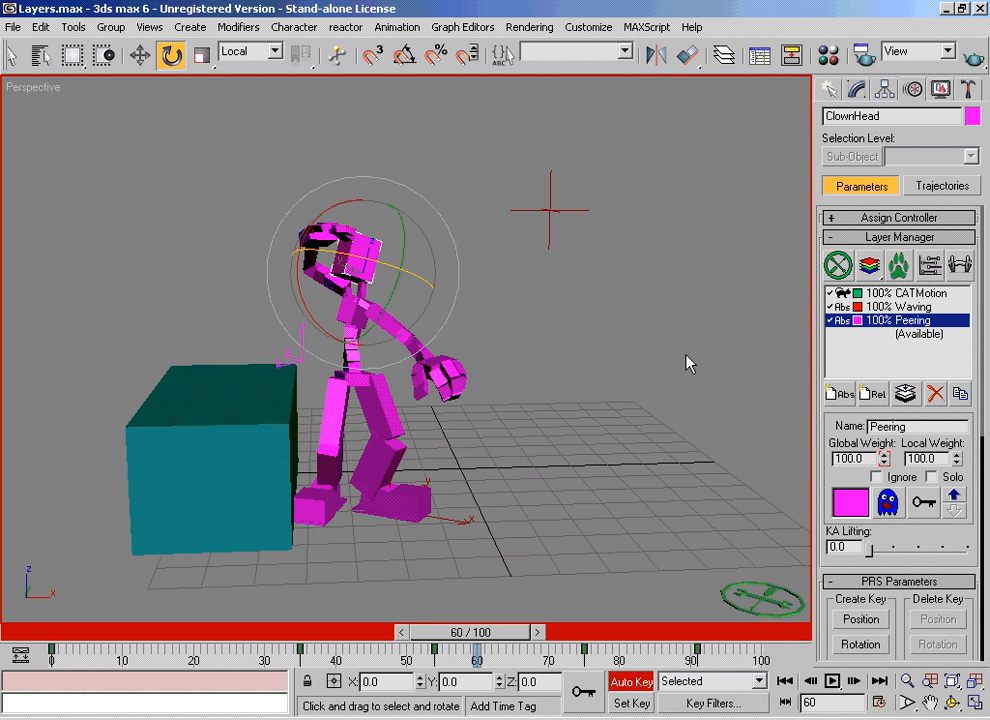
Step: Key the Peering layer's global weight at 0 on frame 45, then turn off Auto Key at frame 80
{"action": "left_click_drag", "start_coordinate": [471, 632], "coordinate": [372, 632]}
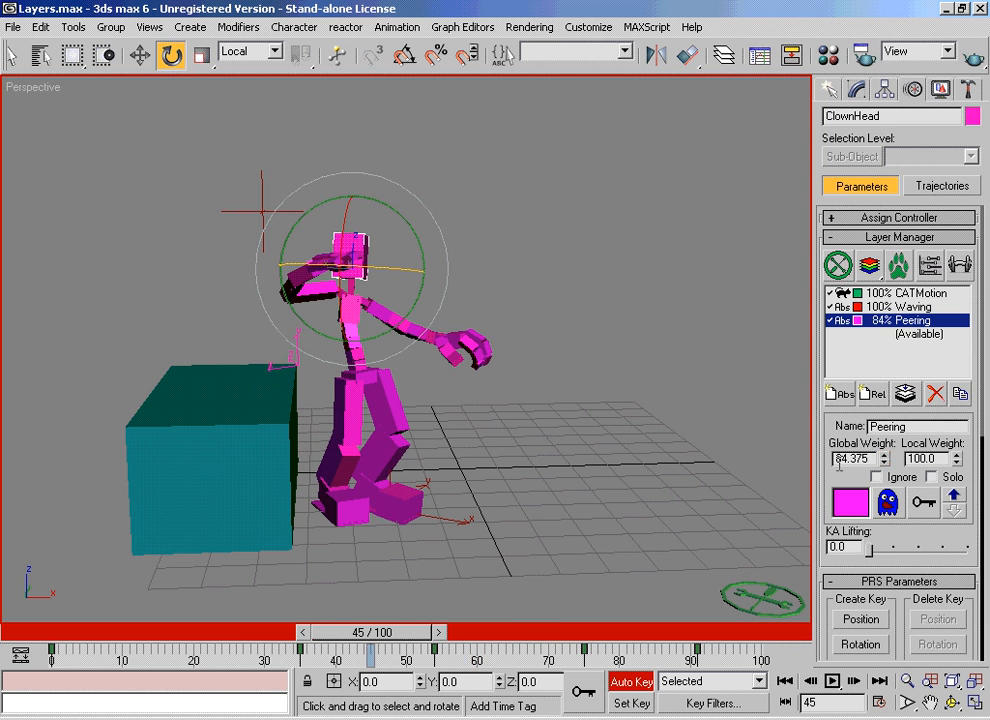
{"action": "left_click_drag", "start_coordinate": [884, 460], "coordinate": [852, 640]}
{"action": "left_click_drag", "start_coordinate": [372, 632], "coordinate": [605, 645]}
{"action": "key", "text": "e"}
{"action": "left_click", "coordinate": [638, 680]}
Step: Select the clown's left arm and examine its global and local weights in the Peering and Waving layers
{"action": "key", "text": "e"}
{"action": "left_click", "coordinate": [577, 320]}
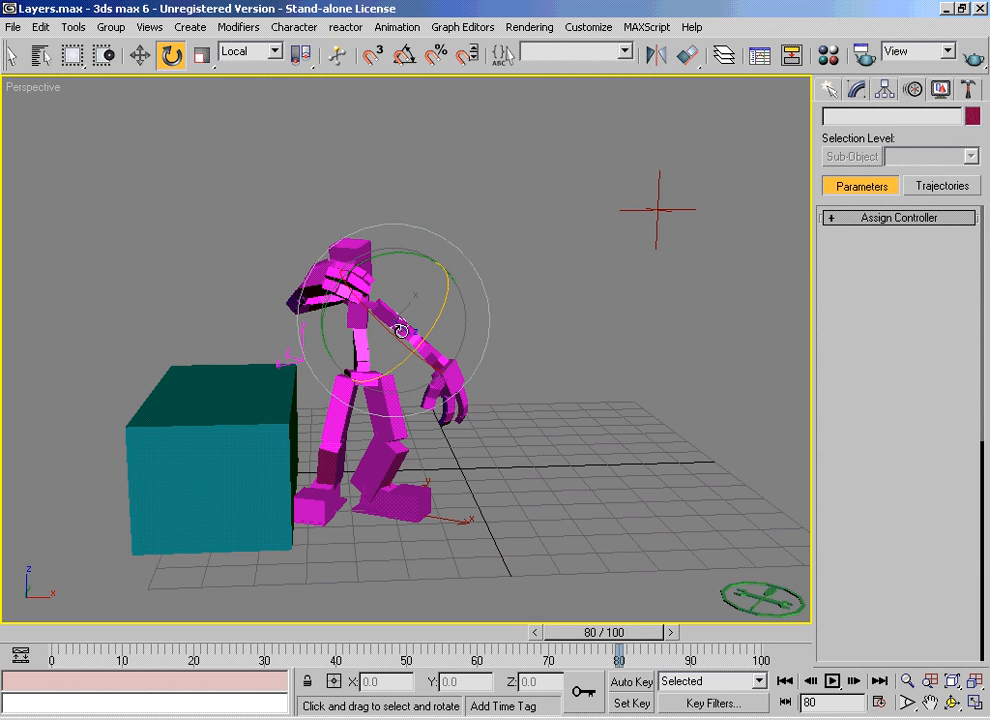
{"action": "left_click", "coordinate": [398, 325]}
{"action": "left_click", "coordinate": [866, 458]}
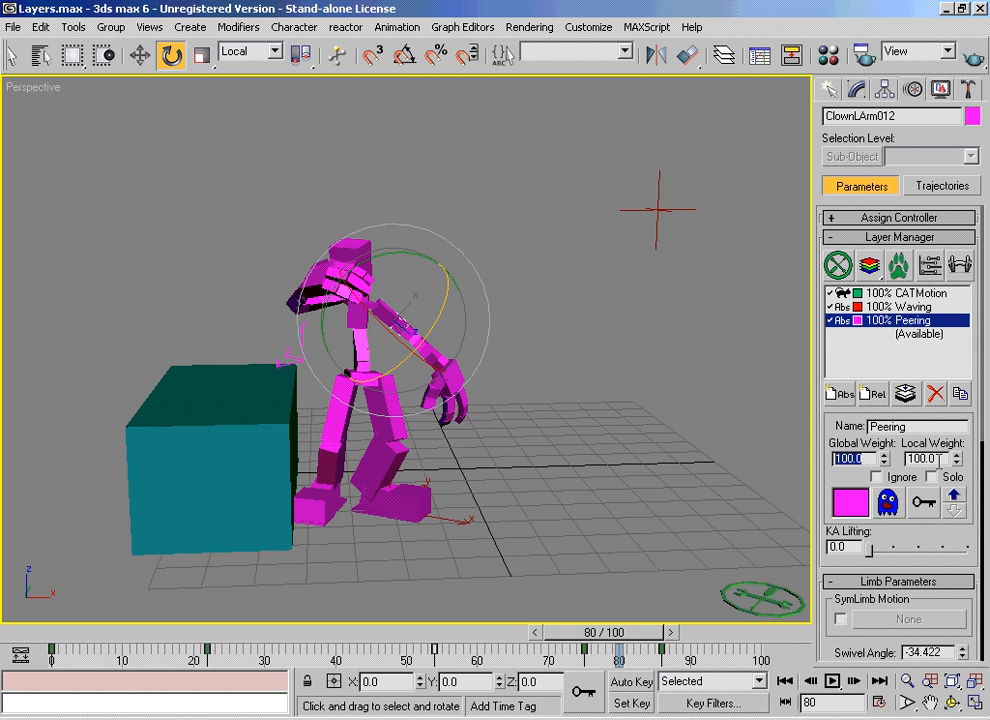
{"action": "left_click_drag", "start_coordinate": [940, 459], "coordinate": [907, 458]}
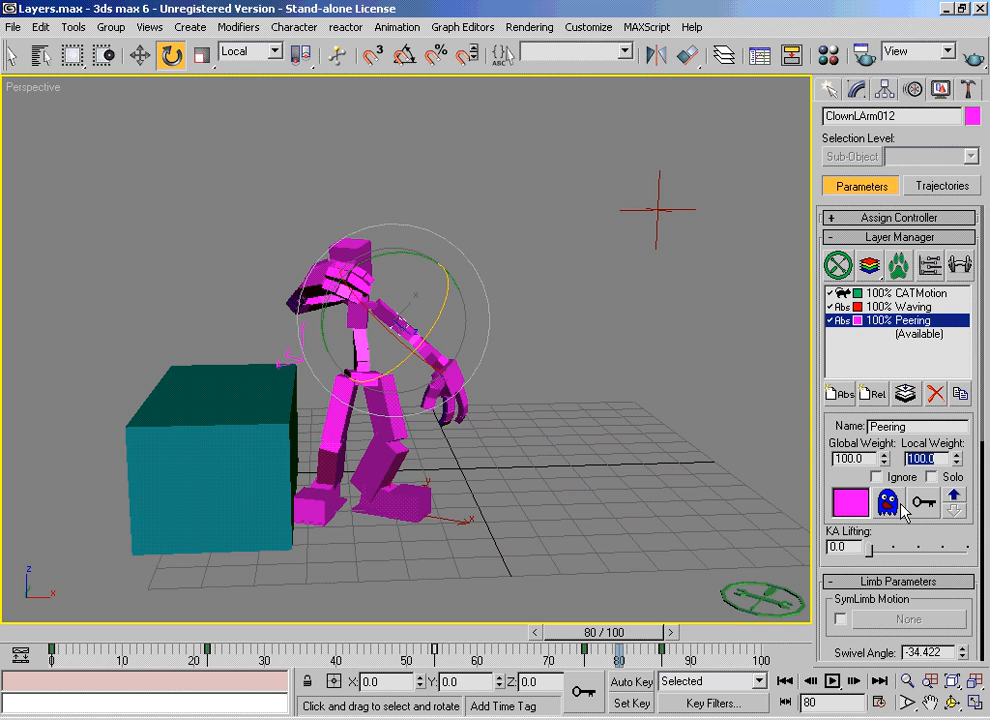
{"action": "mouse_move", "coordinate": [633, 635]}
{"action": "left_mouse_down"}
{"action": "mouse_move", "coordinate": [556, 645]}
{"action": "mouse_move", "coordinate": [276, 636]}
{"action": "mouse_move", "coordinate": [639, 636]}
{"action": "left_mouse_up"}
{"action": "key", "text": "e"}
{"action": "left_click", "coordinate": [895, 308]}
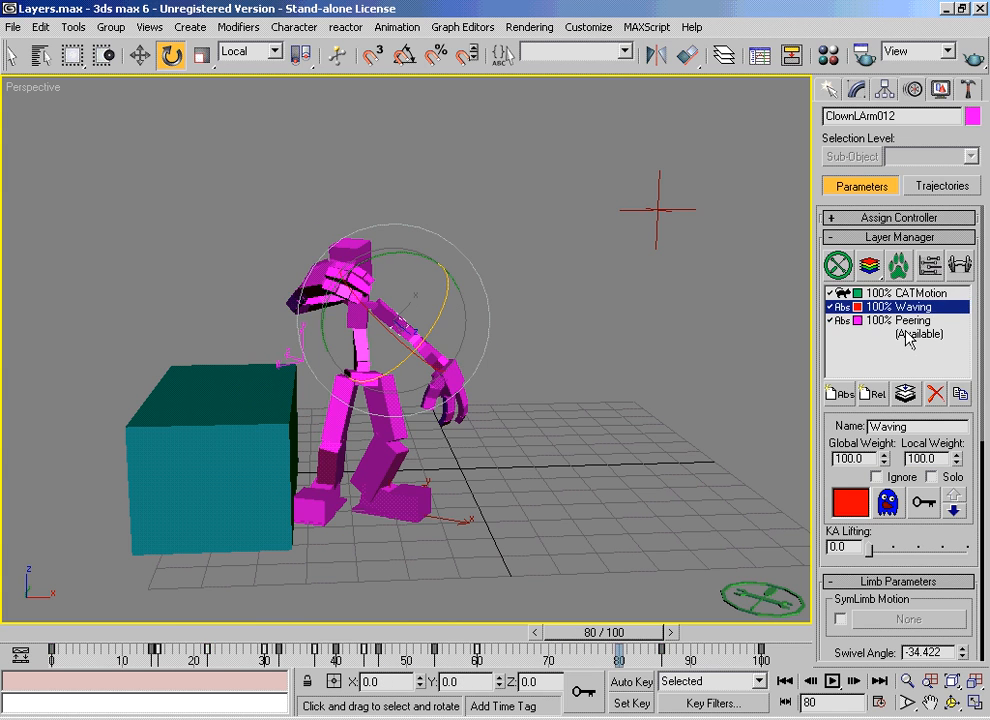
{"action": "left_click", "coordinate": [903, 321]}
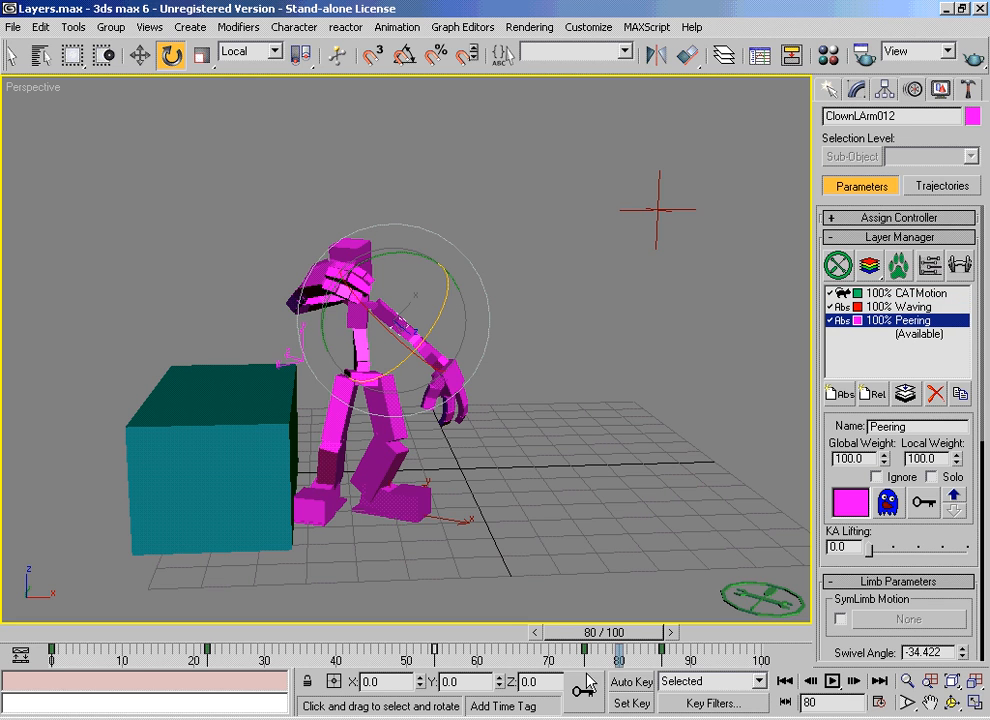
Step: Set the left arm's local weight in the Peering layer to 0 at frame 87 and preview to frame 94
{"action": "left_click_drag", "start_coordinate": [609, 648], "coordinate": [663, 648]}
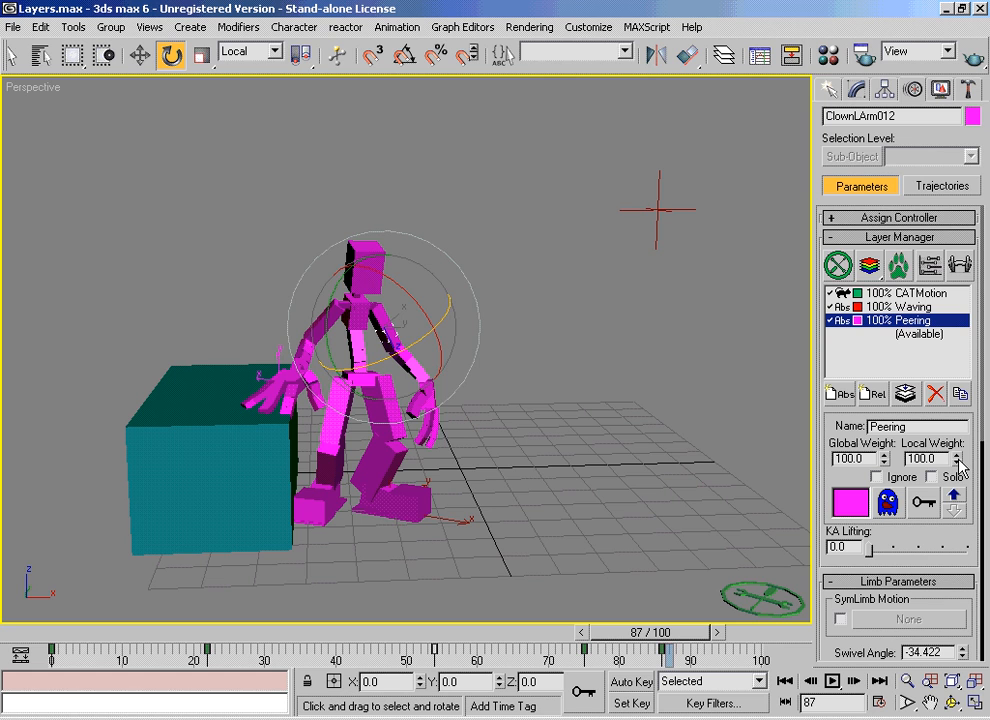
{"action": "left_click_drag", "start_coordinate": [958, 465], "coordinate": [952, 635]}
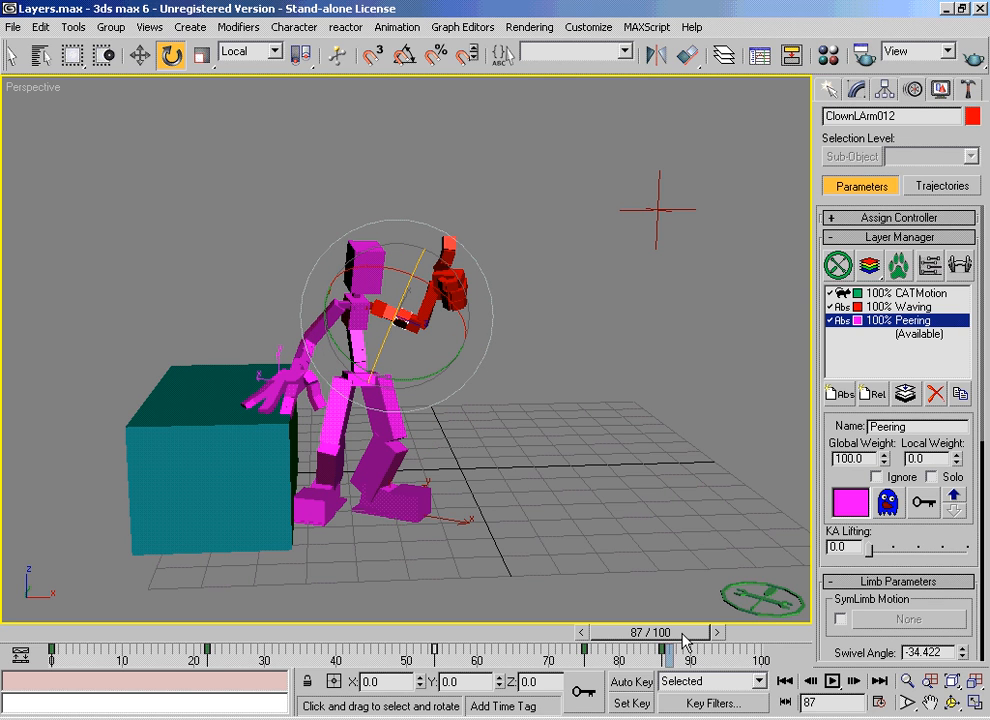
{"action": "left_click_drag", "start_coordinate": [684, 641], "coordinate": [718, 660]}
{"action": "key", "text": "e"}
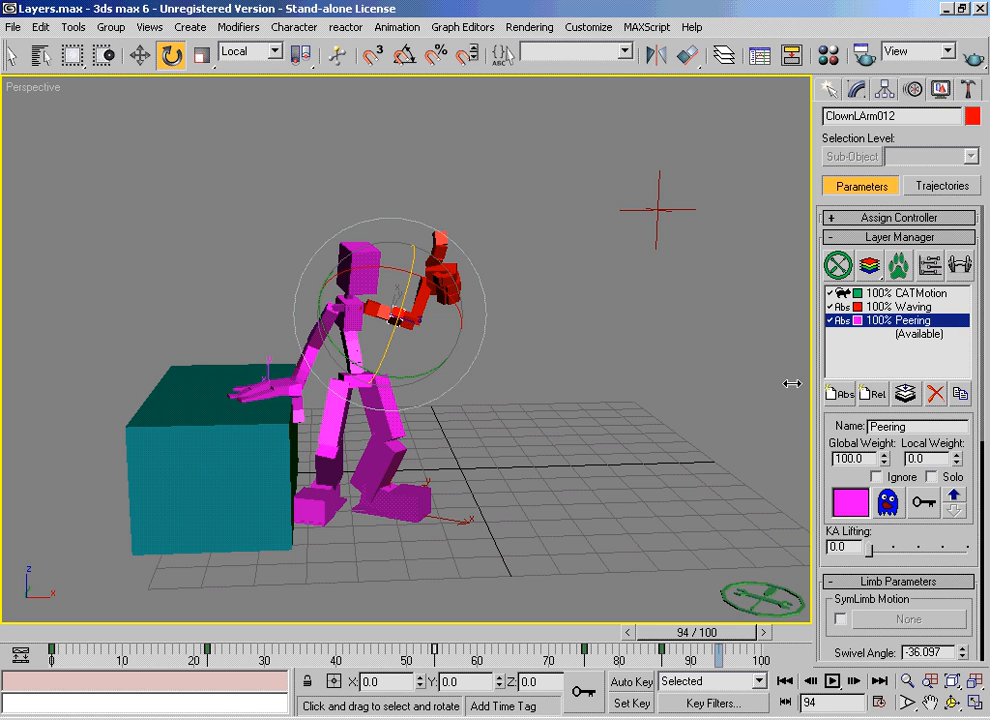
Step: Open the rig's weights view and examine the Peering layer's weight curve and its PelvisGroup and RibcageGroup curves
{"action": "left_click", "coordinate": [960, 266]}
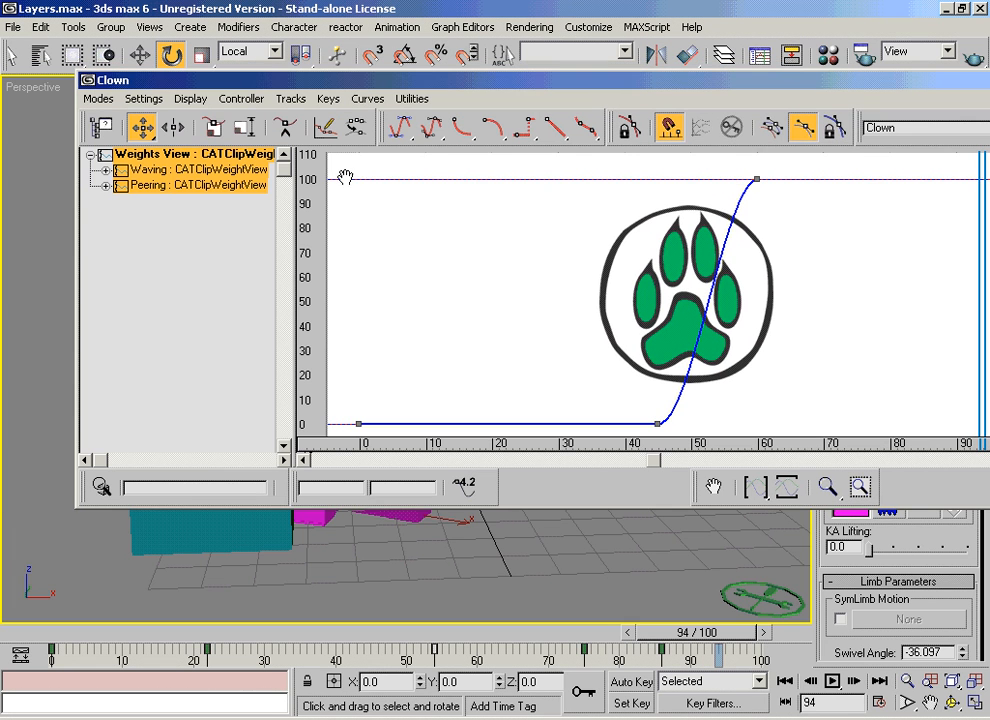
{"action": "left_click", "coordinate": [168, 190]}
{"action": "left_click", "coordinate": [105, 186]}
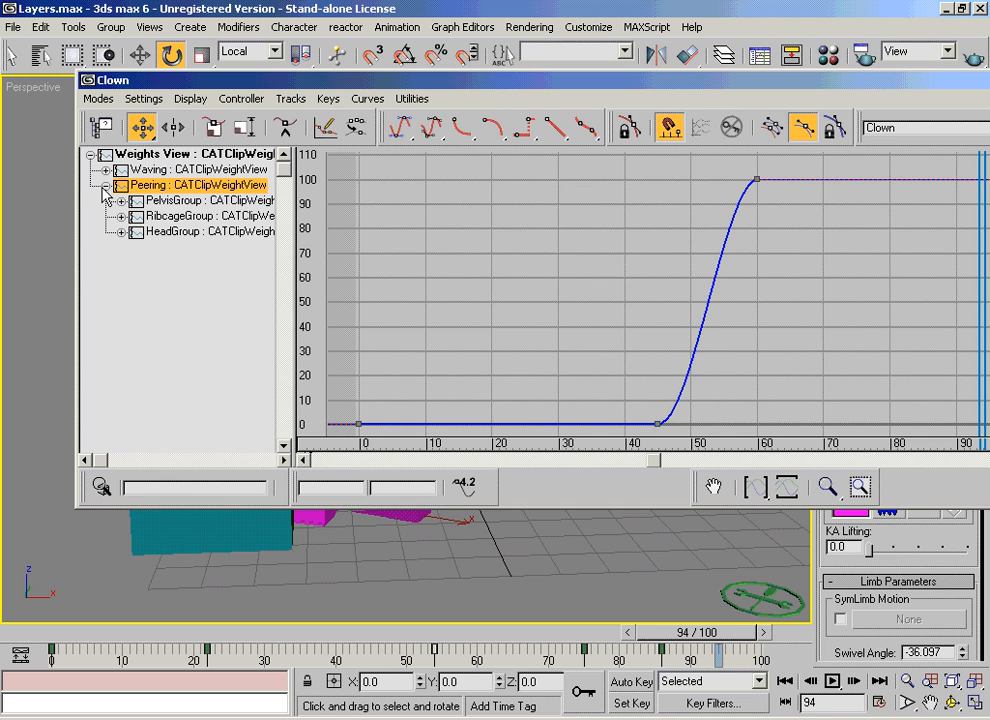
{"action": "left_click", "coordinate": [194, 201]}
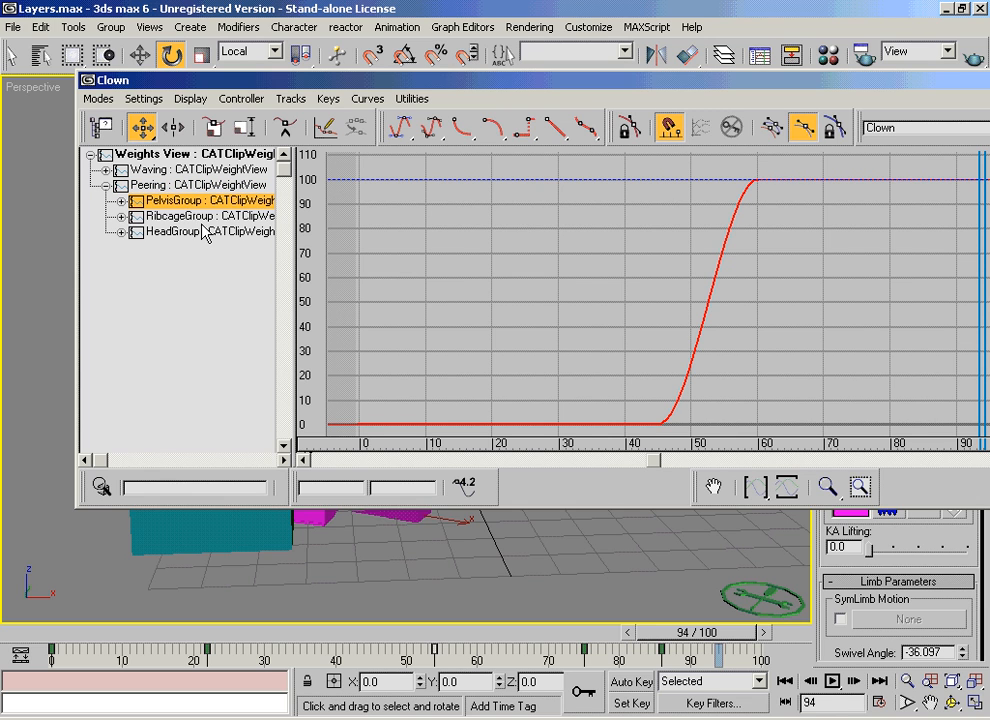
{"action": "left_click", "coordinate": [199, 217]}
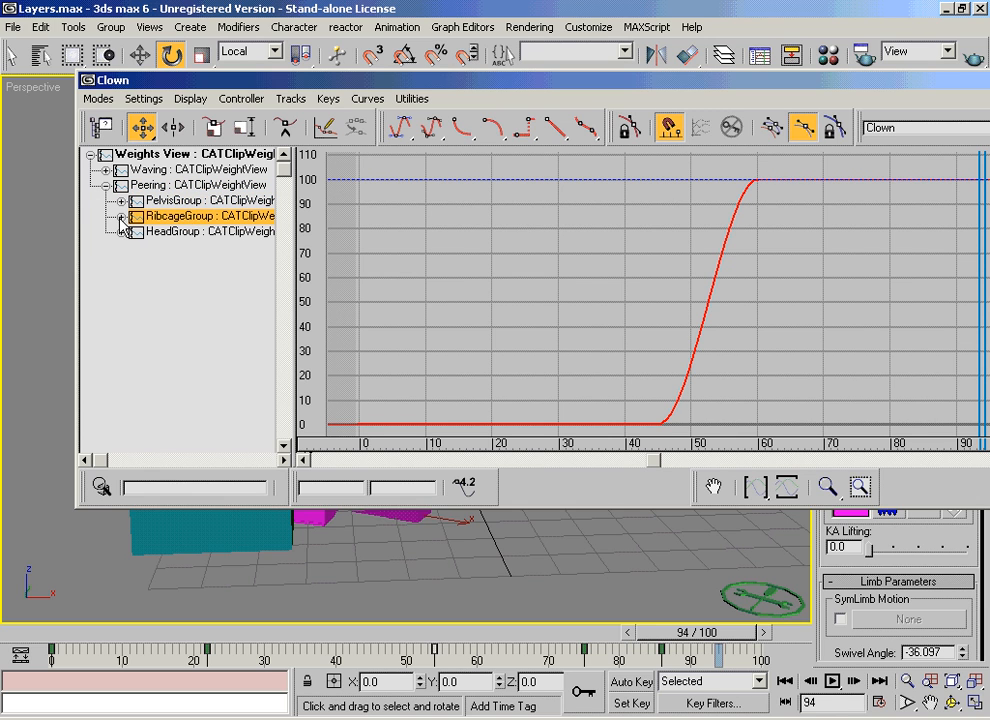
{"action": "left_click", "coordinate": [150, 185]}
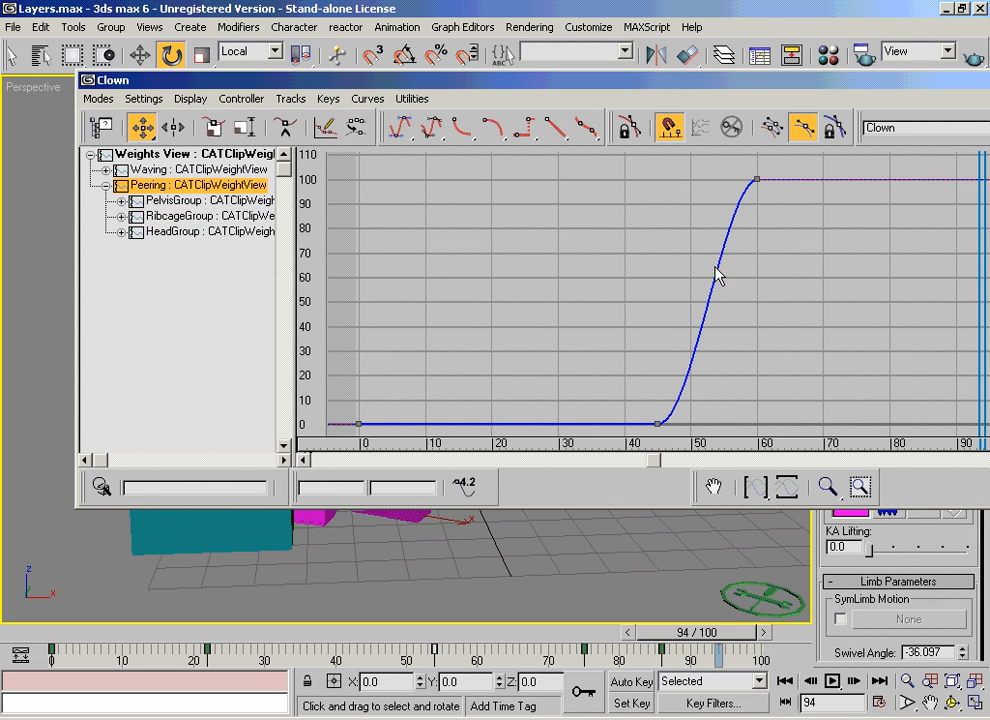
Step: Delete the frame 0 key from the Peering layer's weight curve
{"action": "left_click_drag", "start_coordinate": [600, 82], "coordinate": [459, 84]}
{"action": "left_click_drag", "start_coordinate": [262, 397], "coordinate": [189, 434]}
{"action": "key", "text": "Delete"}
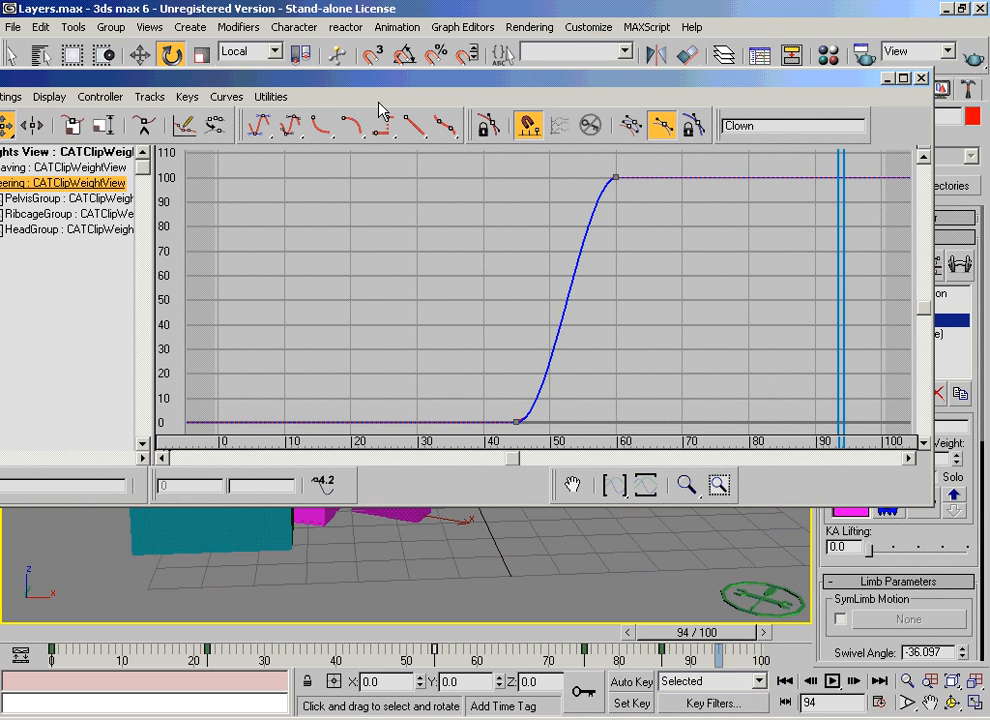
Step: Add keys to the Peering weight curve at about 100 on frame 72, 70 on frame 83 and 100 on frame 91
{"action": "left_click", "coordinate": [144, 125]}
{"action": "left_click", "coordinate": [695, 177]}
{"action": "left_click_drag", "start_coordinate": [776, 178], "coordinate": [769, 250]}
{"action": "left_click_drag", "start_coordinate": [809, 248], "coordinate": [823, 181]}
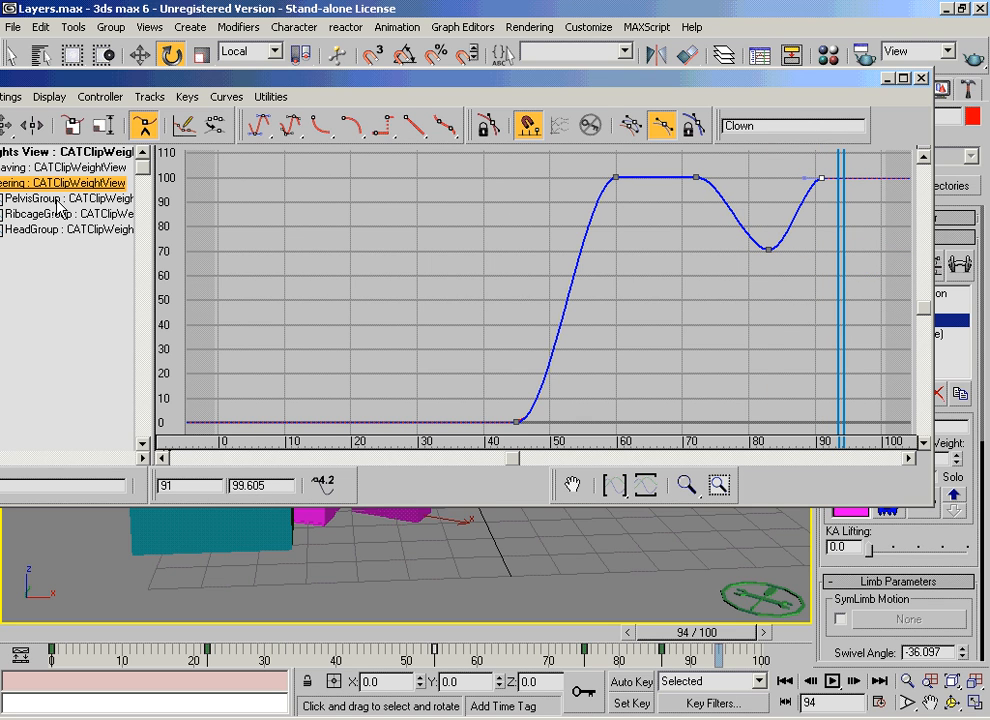
Step: Add keys to the LArm0 weight curve in Peering's RibcageGroup: about 0 at frame 69, 68 at 76, 99 at 83 and -1 at 87
{"action": "left_click_drag", "start_coordinate": [133, 86], "coordinate": [250, 76]}
{"action": "left_click", "coordinate": [96, 204]}
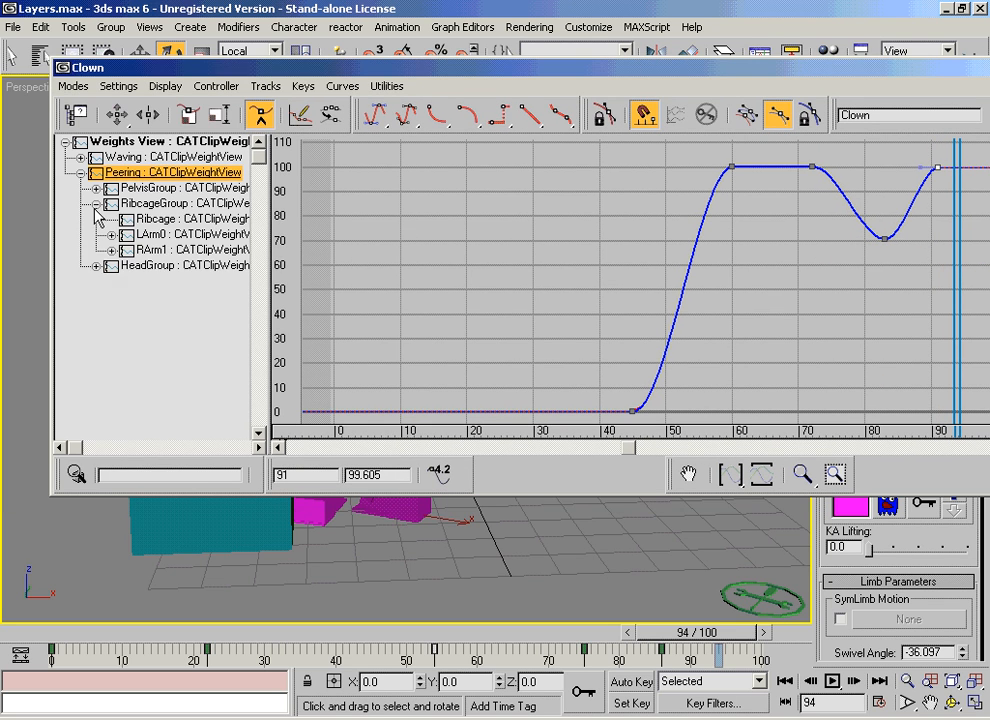
{"action": "left_click", "coordinate": [111, 235]}
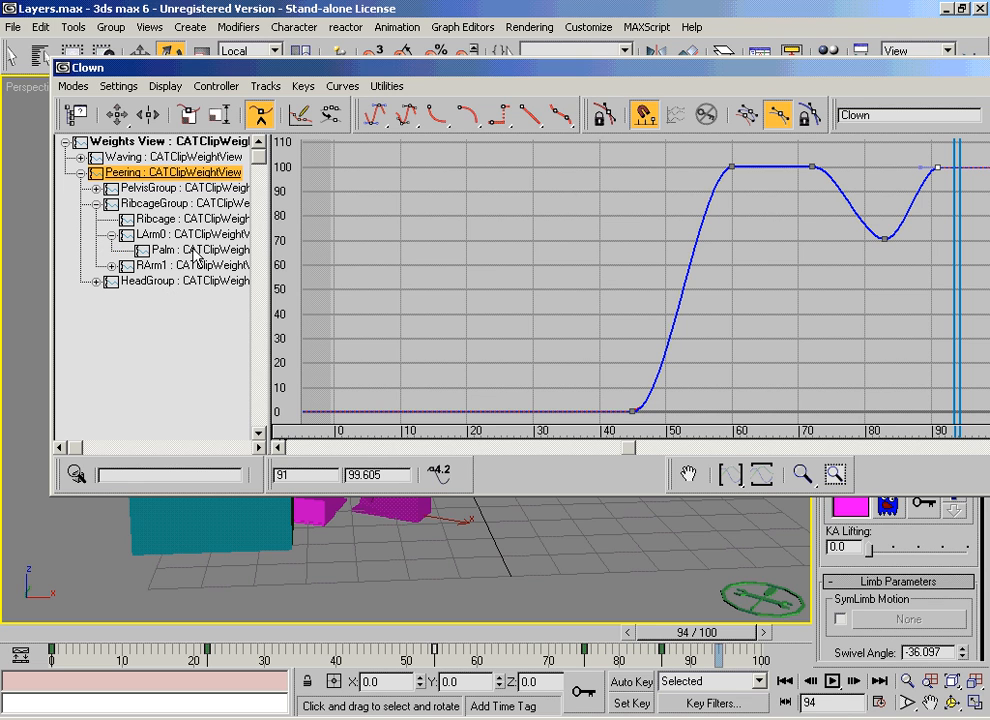
{"action": "left_click", "coordinate": [178, 238]}
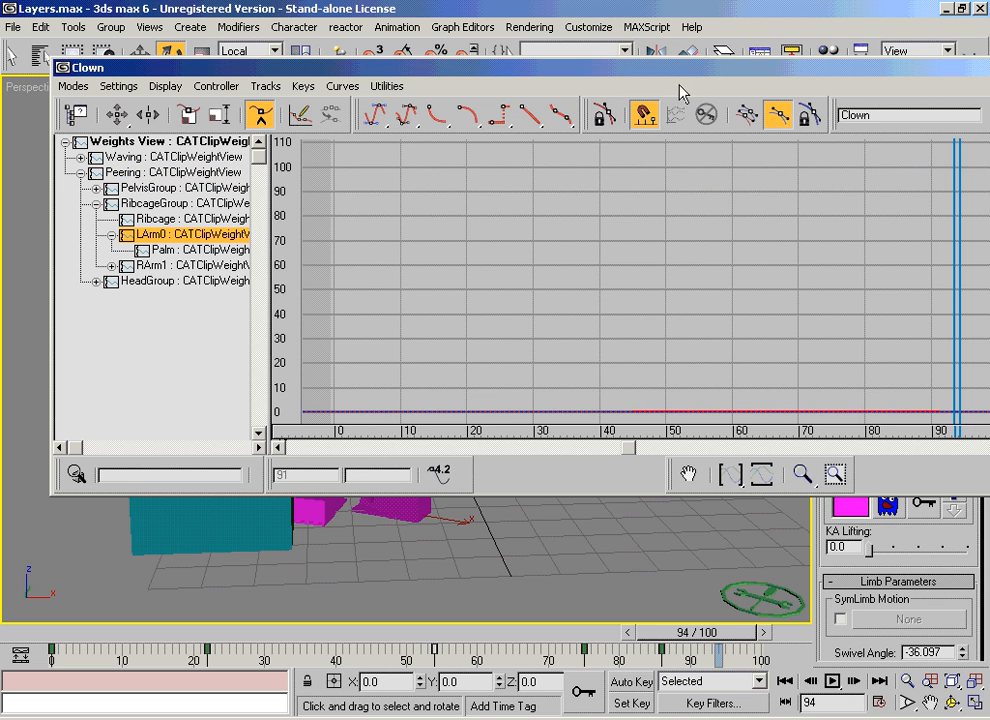
{"action": "left_click_drag", "start_coordinate": [688, 77], "coordinate": [589, 72]}
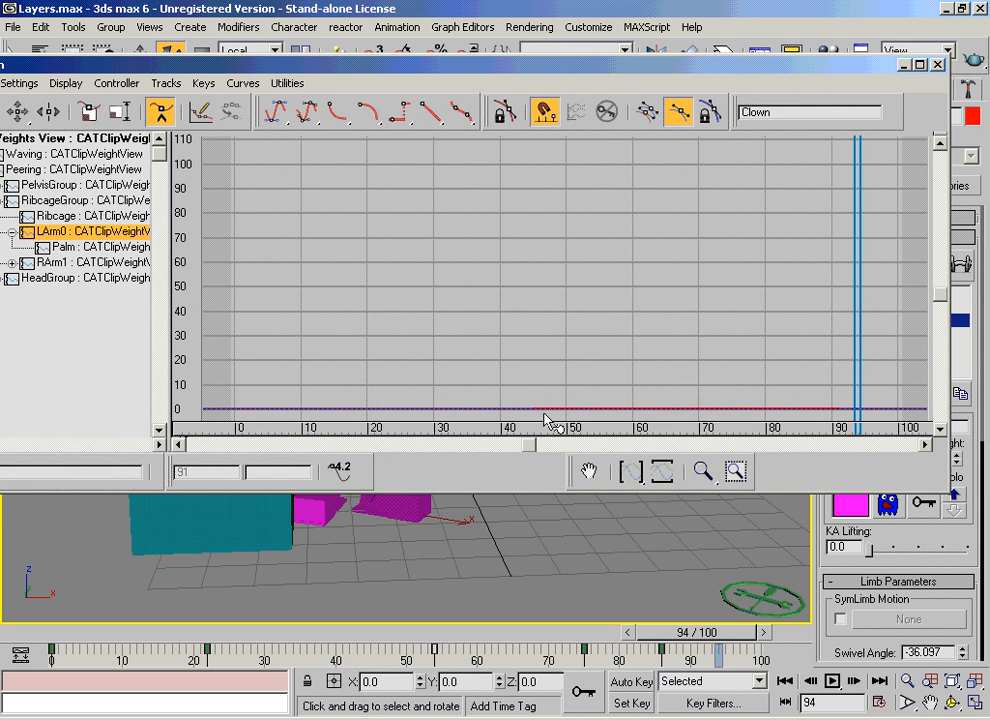
{"action": "left_click_drag", "start_coordinate": [747, 410], "coordinate": [811, 411]}
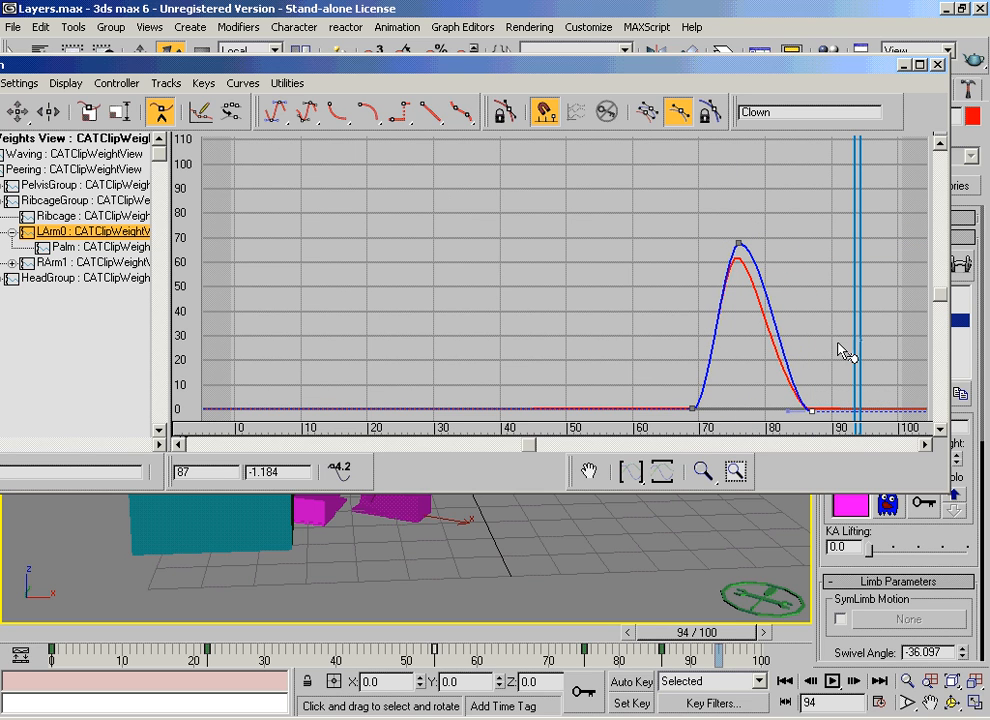
{"action": "left_click_drag", "start_coordinate": [789, 349], "coordinate": [796, 196]}
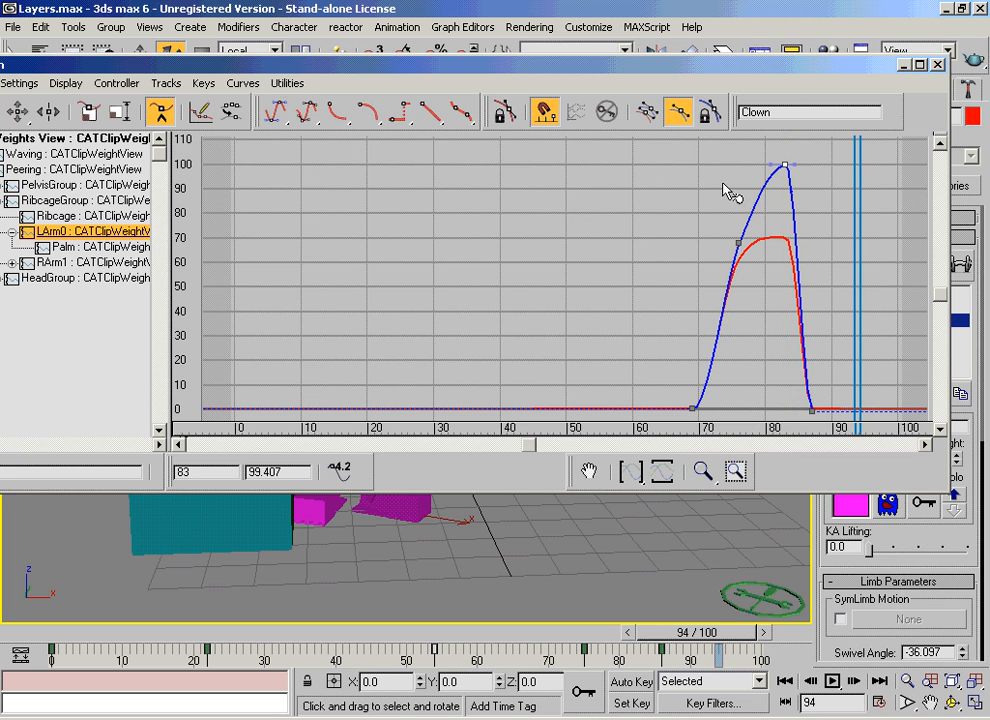
Step: Move the LArm0 weight curve's frame 76 key to about 101 at frame 73 and its first key to frame 64 at about -1.2
{"action": "left_click", "coordinate": [17, 111]}
{"action": "left_click_drag", "start_coordinate": [753, 262], "coordinate": [719, 160]}
{"action": "left_click_drag", "start_coordinate": [840, 65], "coordinate": [674, 77]}
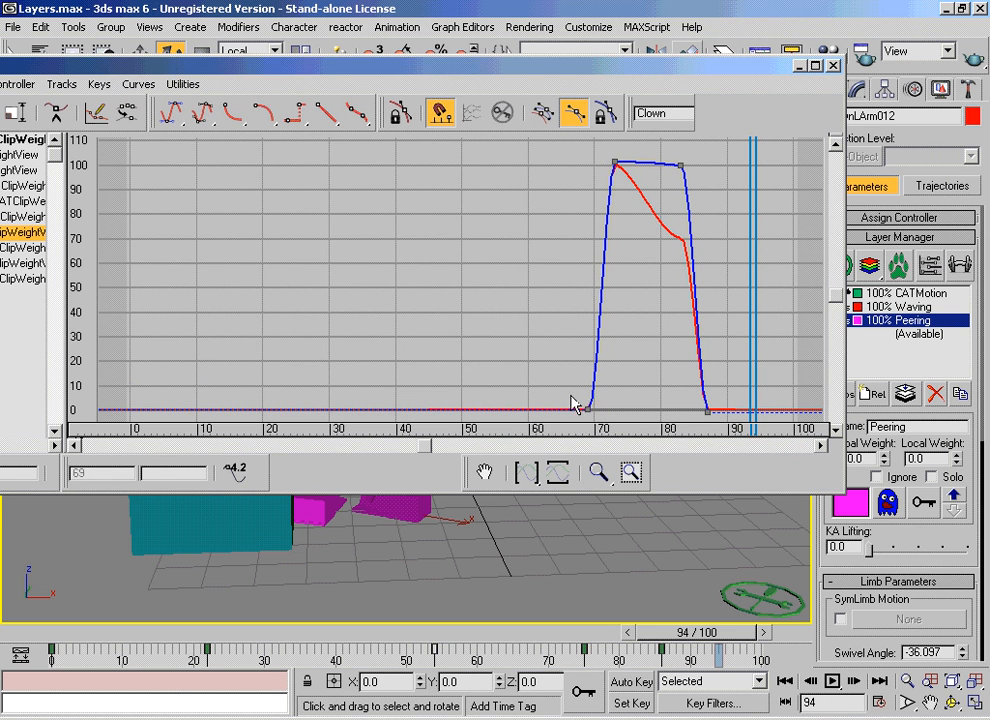
{"action": "left_click_drag", "start_coordinate": [584, 412], "coordinate": [555, 412]}
{"action": "left_click_drag", "start_coordinate": [170, 65], "coordinate": [428, 78]}
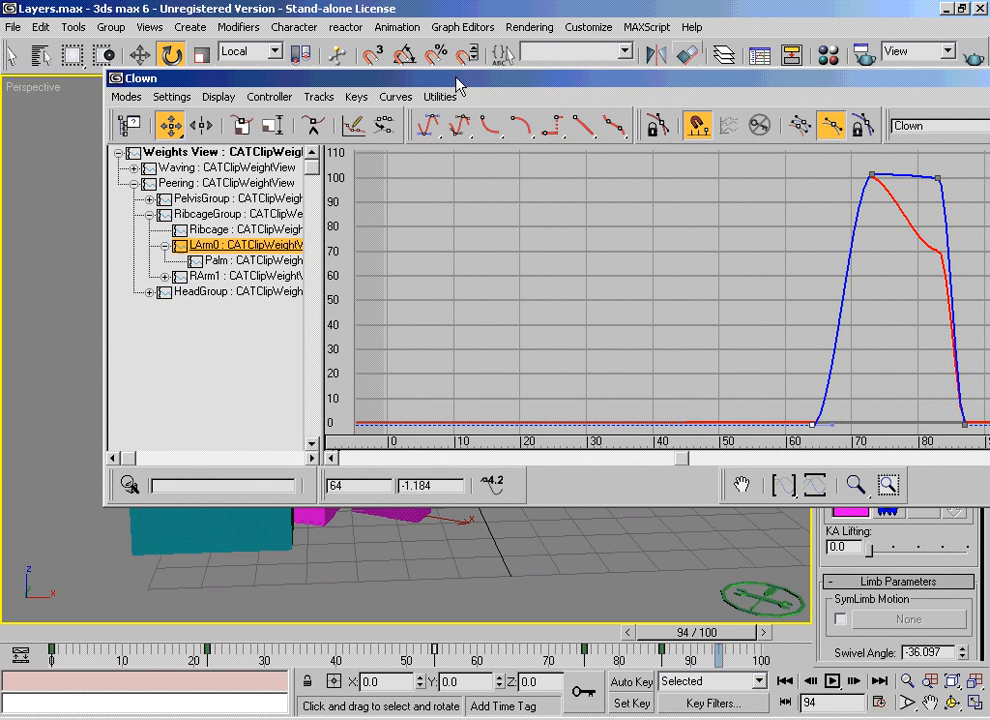
Step: Compare the weight curves of the Peering layer, RibcageGroup, Ribcage, LArm0, Palm and HeadGroup
{"action": "left_click", "coordinate": [238, 184]}
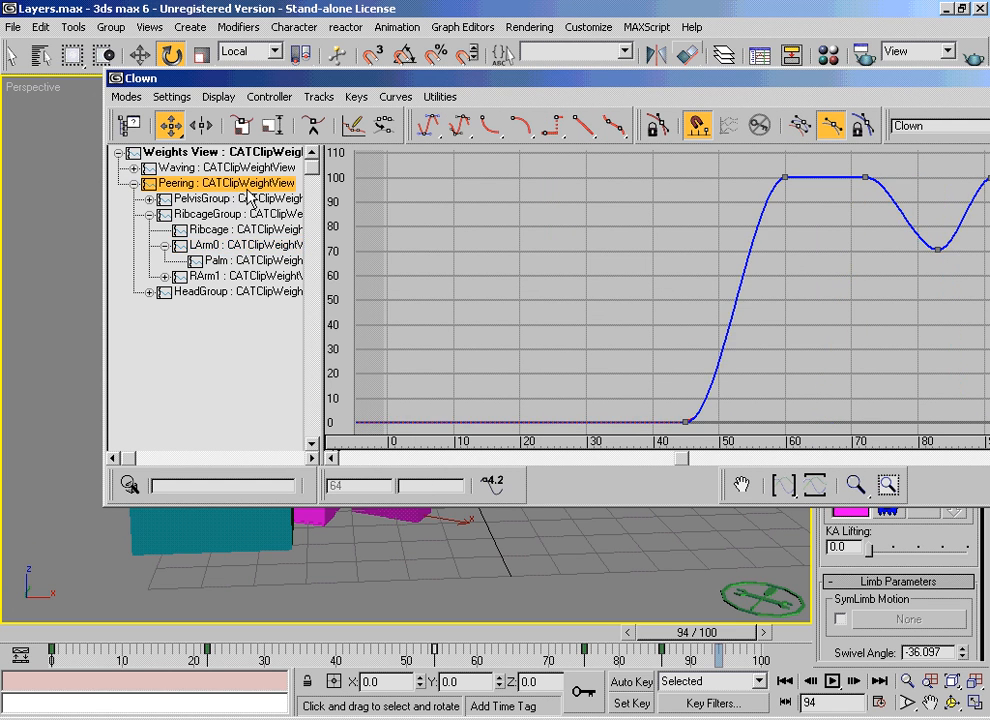
{"action": "left_click", "coordinate": [206, 214]}
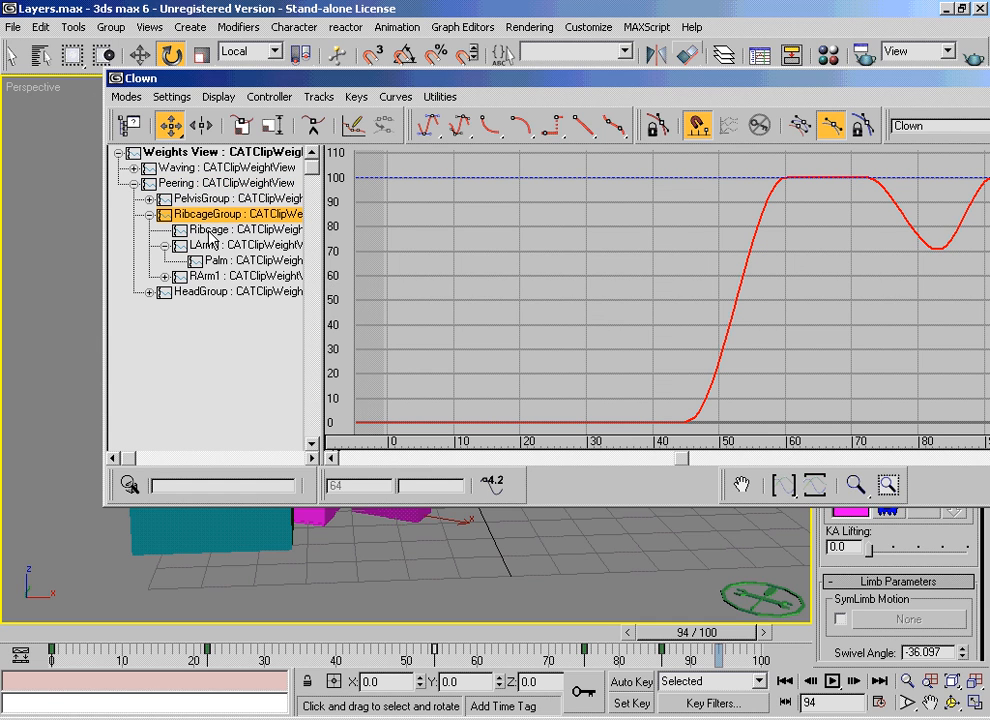
{"action": "left_click", "coordinate": [210, 230]}
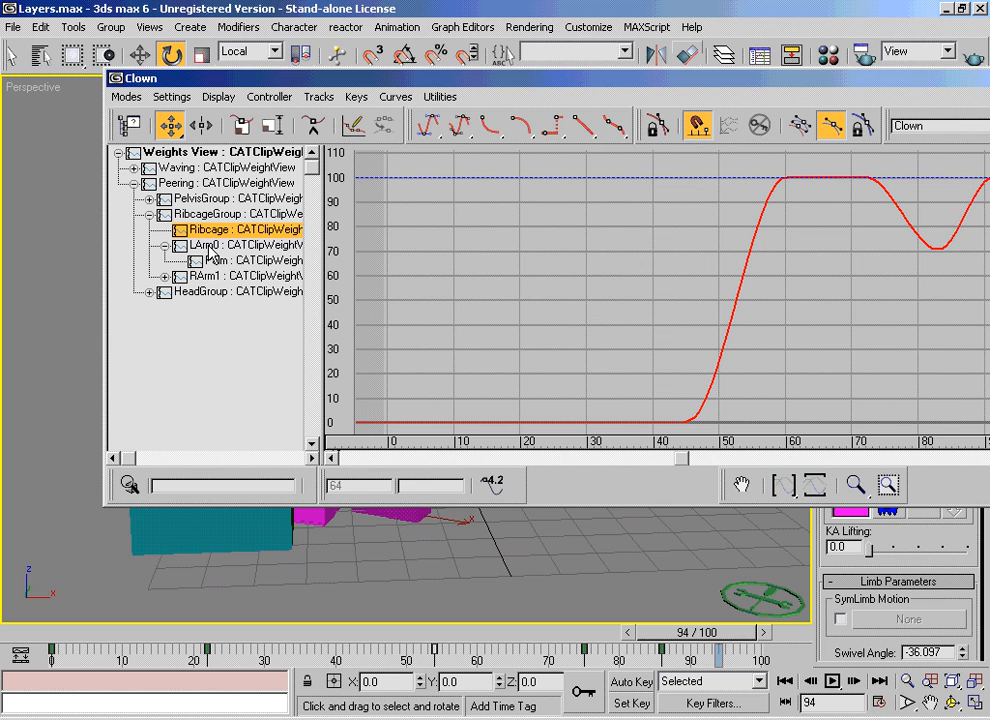
{"action": "left_click", "coordinate": [212, 246]}
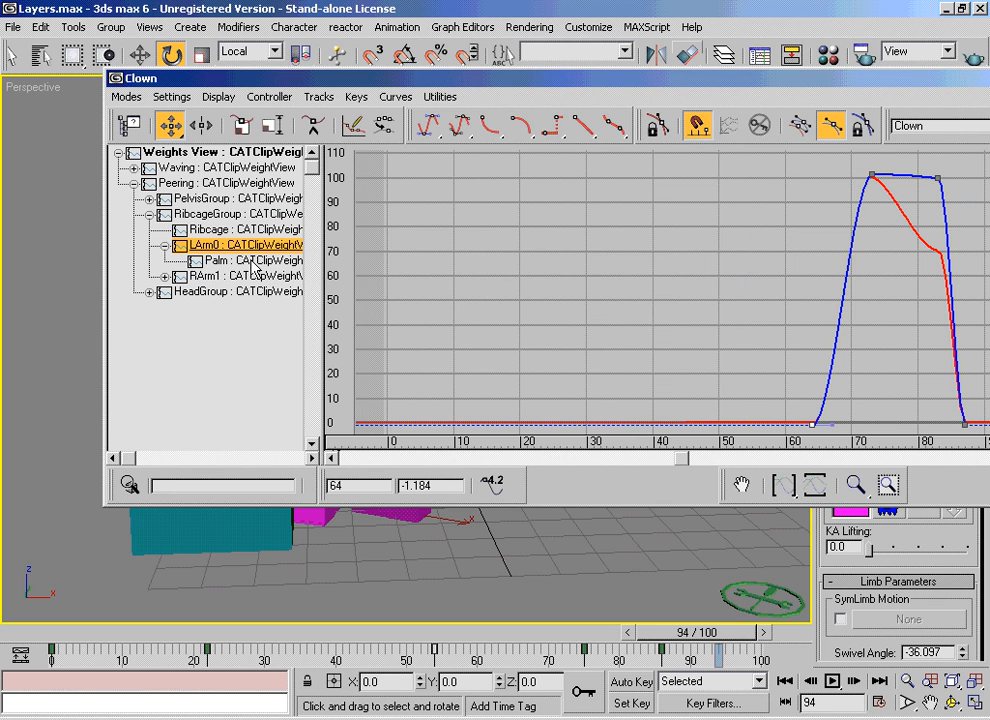
{"action": "left_click", "coordinate": [203, 184]}
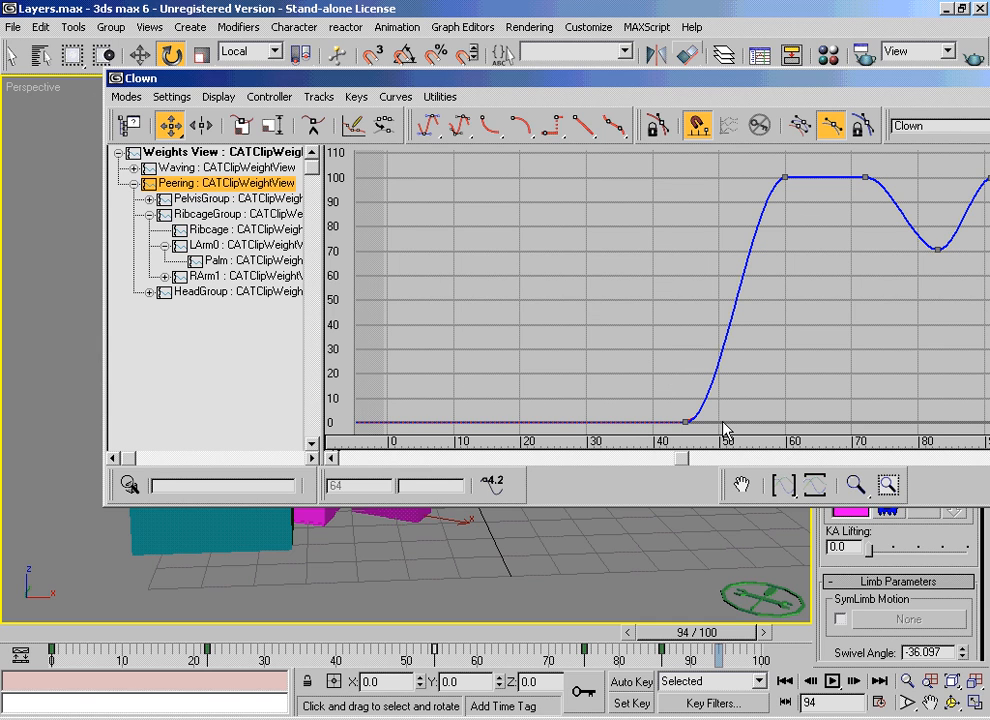
{"action": "left_click", "coordinate": [221, 291]}
{"action": "left_click", "coordinate": [232, 260]}
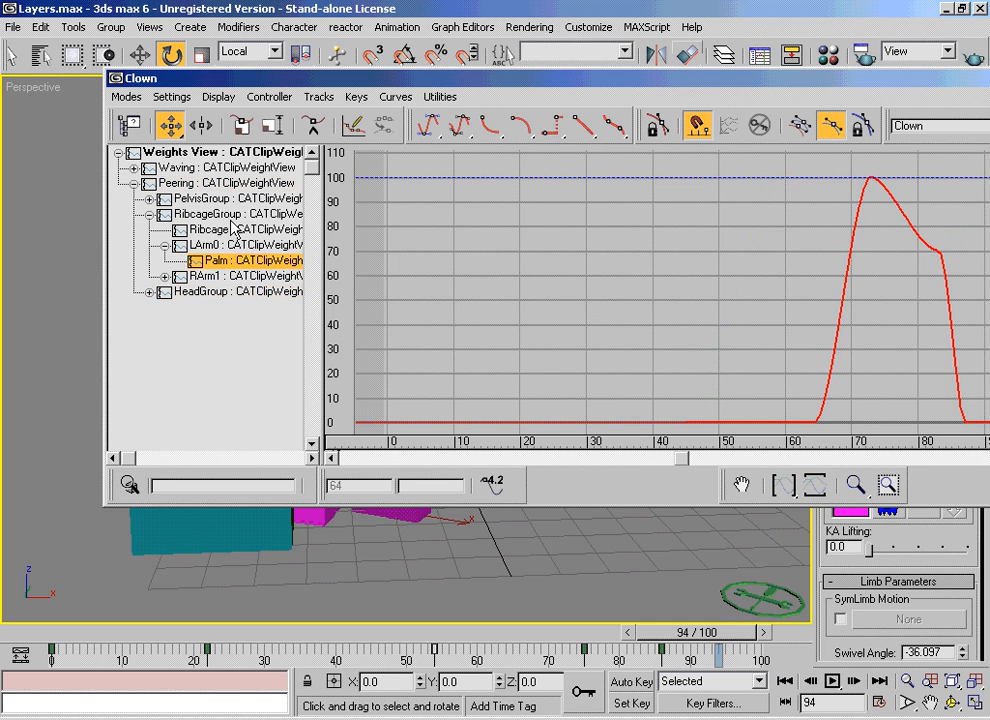
{"action": "left_click", "coordinate": [215, 214]}
{"action": "left_click", "coordinate": [198, 185]}
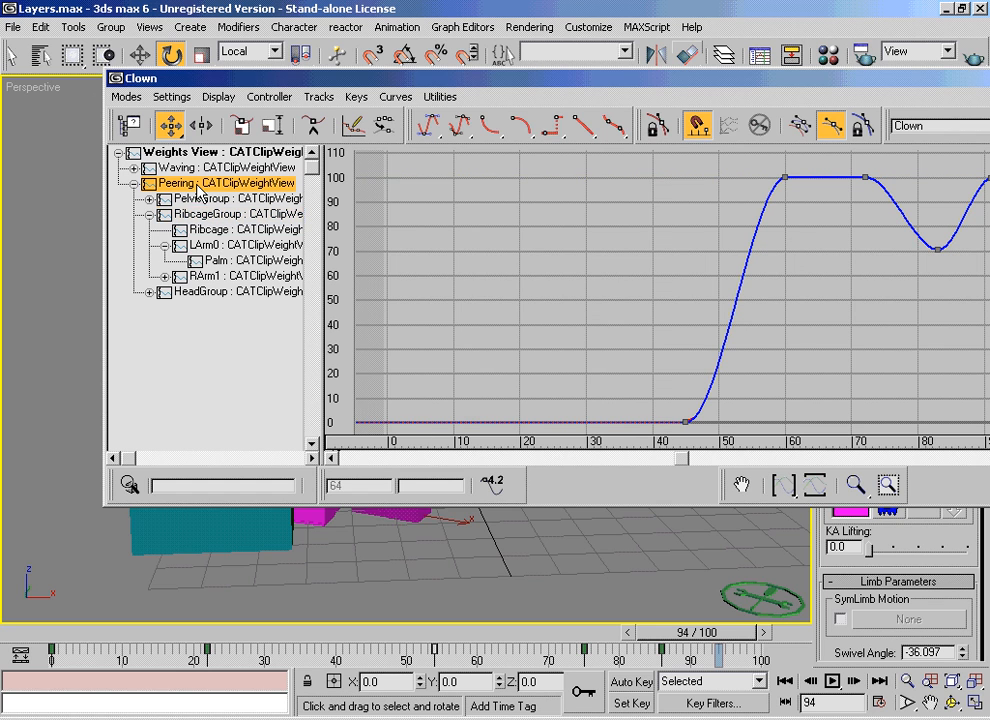
{"action": "left_click", "coordinate": [219, 245]}
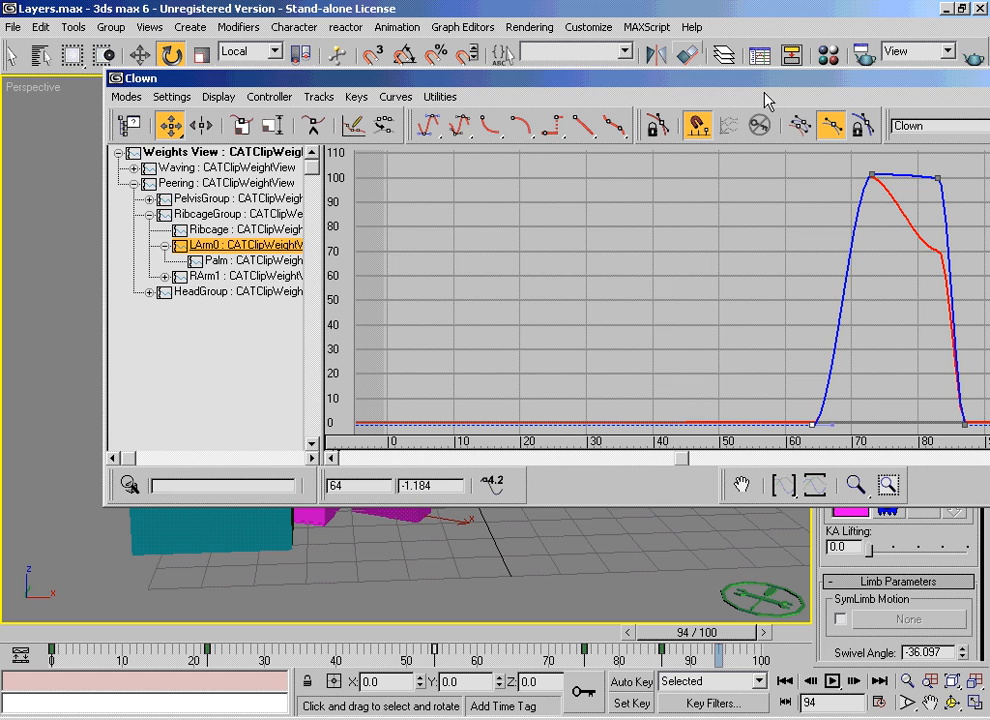
Step: Close the weights view and scrub the animation back to frame 0
{"action": "left_click_drag", "start_coordinate": [795, 70], "coordinate": [489, 120]}
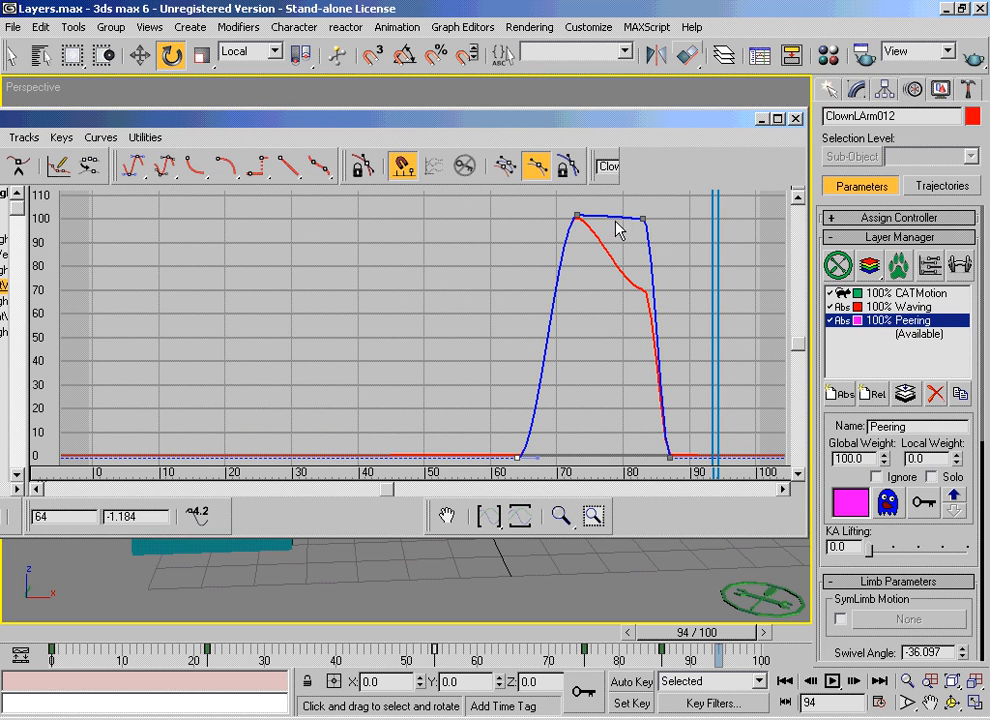
{"action": "left_click_drag", "start_coordinate": [336, 125], "coordinate": [522, 125]}
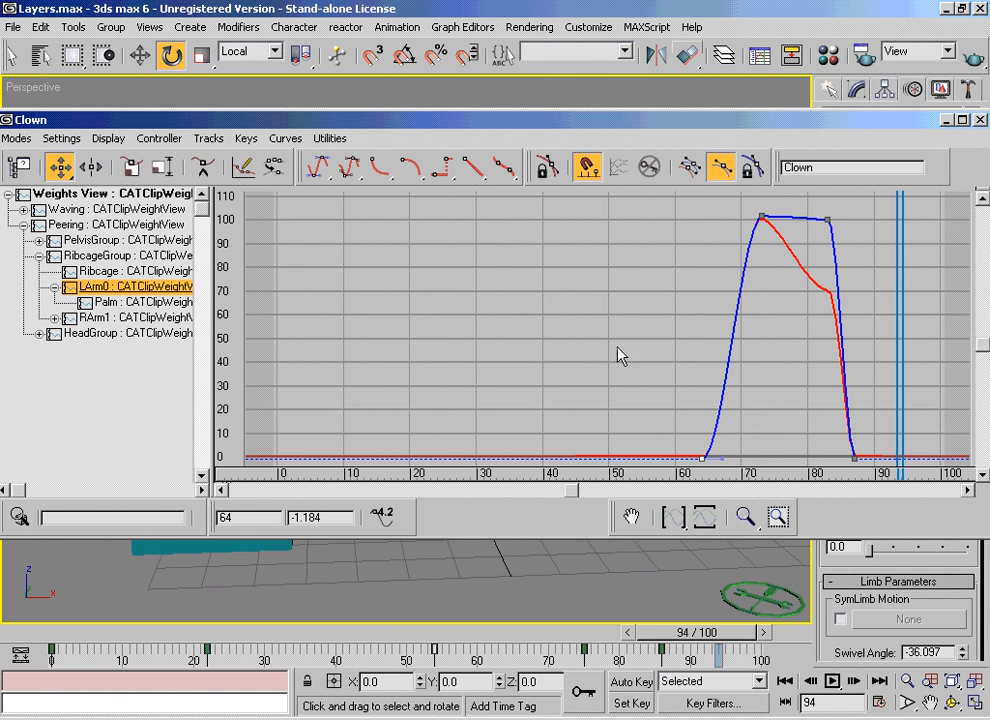
{"action": "left_click_drag", "start_coordinate": [707, 634], "coordinate": [4, 600]}
{"action": "key", "text": "e"}
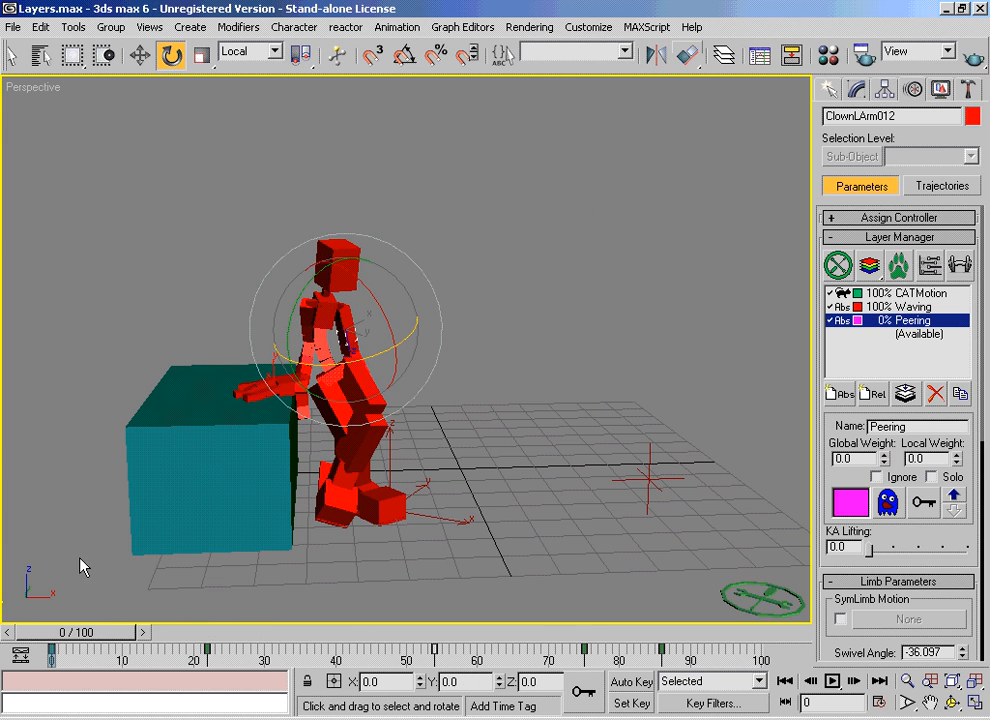
Step: Select the clown's head, go to frame 43 and examine its LookAt constraint on the Waving layer
{"action": "left_click", "coordinate": [698, 431]}
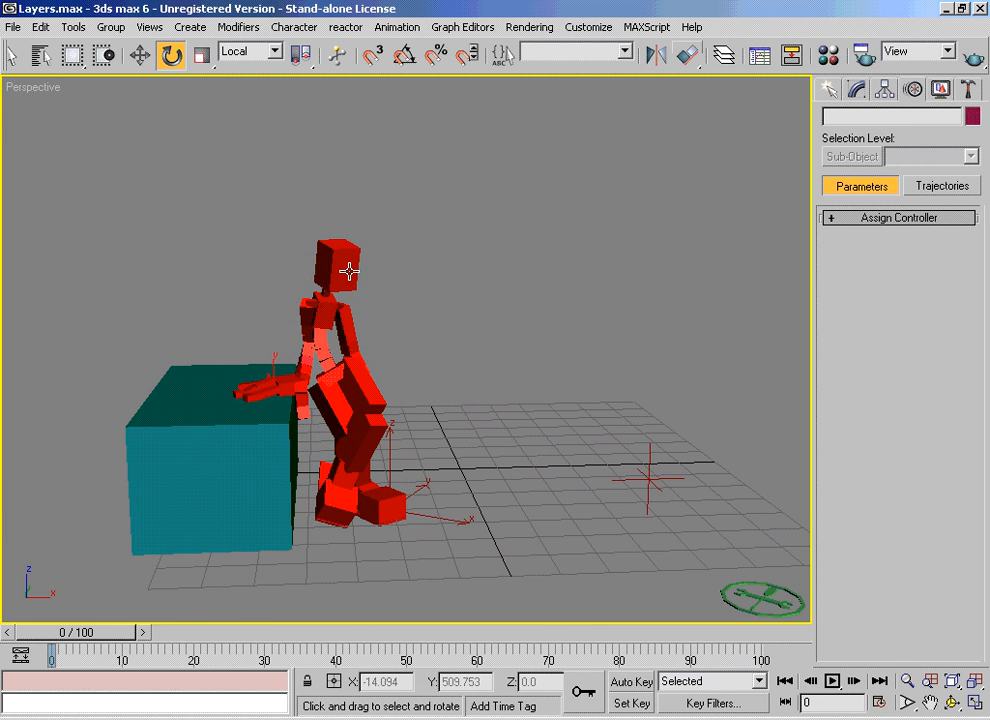
{"action": "left_click", "coordinate": [338, 264]}
{"action": "left_click_drag", "start_coordinate": [130, 633], "coordinate": [357, 660]}
{"action": "left_click", "coordinate": [915, 307]}
{"action": "key", "text": "e"}
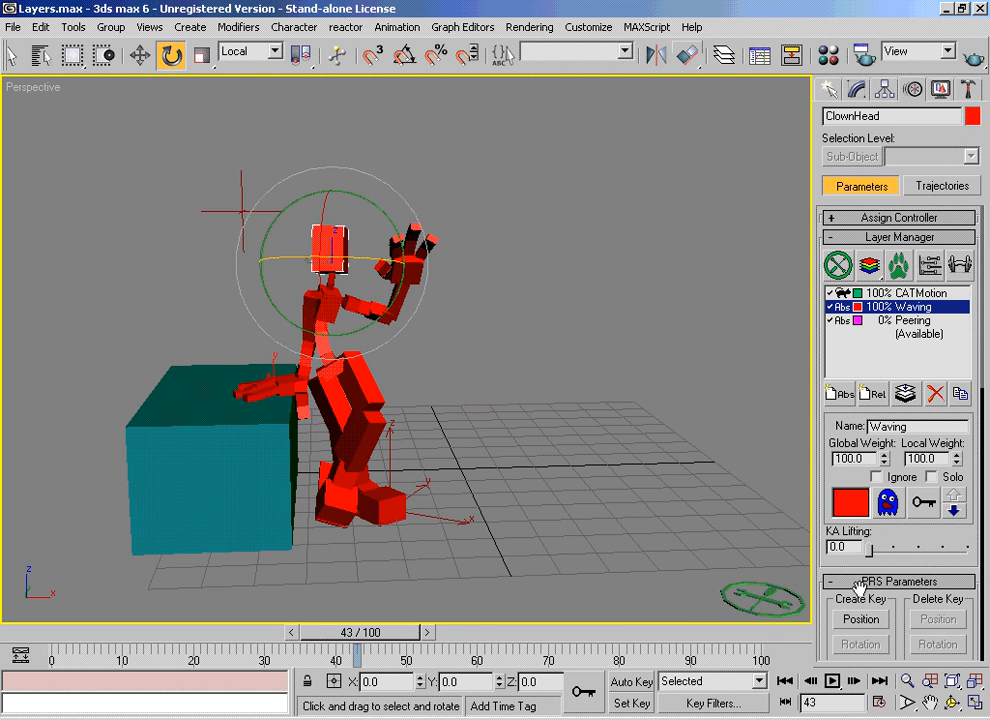
{"action": "left_click_drag", "start_coordinate": [832, 600], "coordinate": [825, 295]}
{"action": "left_click_drag", "start_coordinate": [837, 588], "coordinate": [836, 492]}
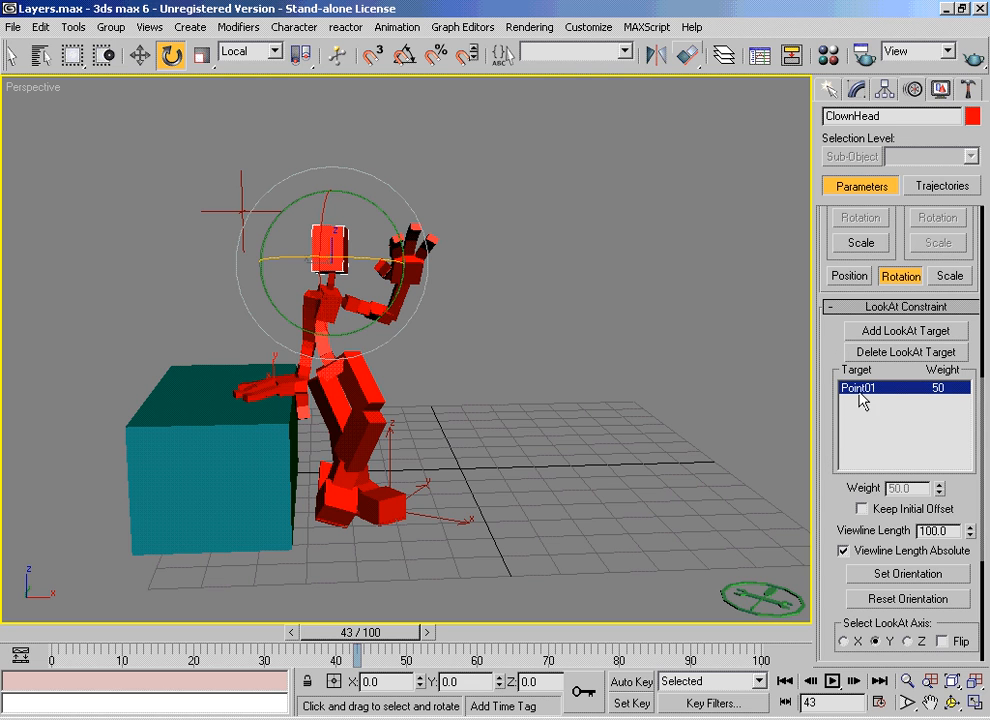
{"action": "left_click_drag", "start_coordinate": [824, 504], "coordinate": [843, 693]}
Step: Examine the head's rotation controller settings on the Peering layer at frame 71
{"action": "left_click", "coordinate": [579, 431]}
{"action": "left_click", "coordinate": [340, 235]}
{"action": "left_click_drag", "start_coordinate": [824, 259], "coordinate": [857, 511]}
{"action": "left_click", "coordinate": [885, 322]}
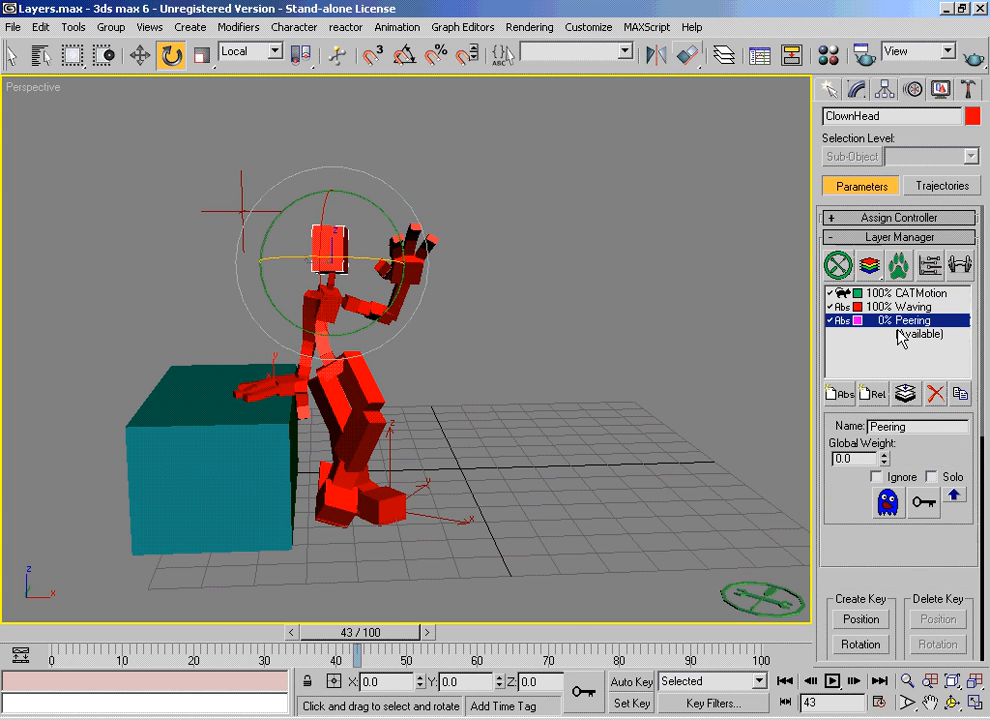
{"action": "left_click_drag", "start_coordinate": [357, 632], "coordinate": [545, 632]}
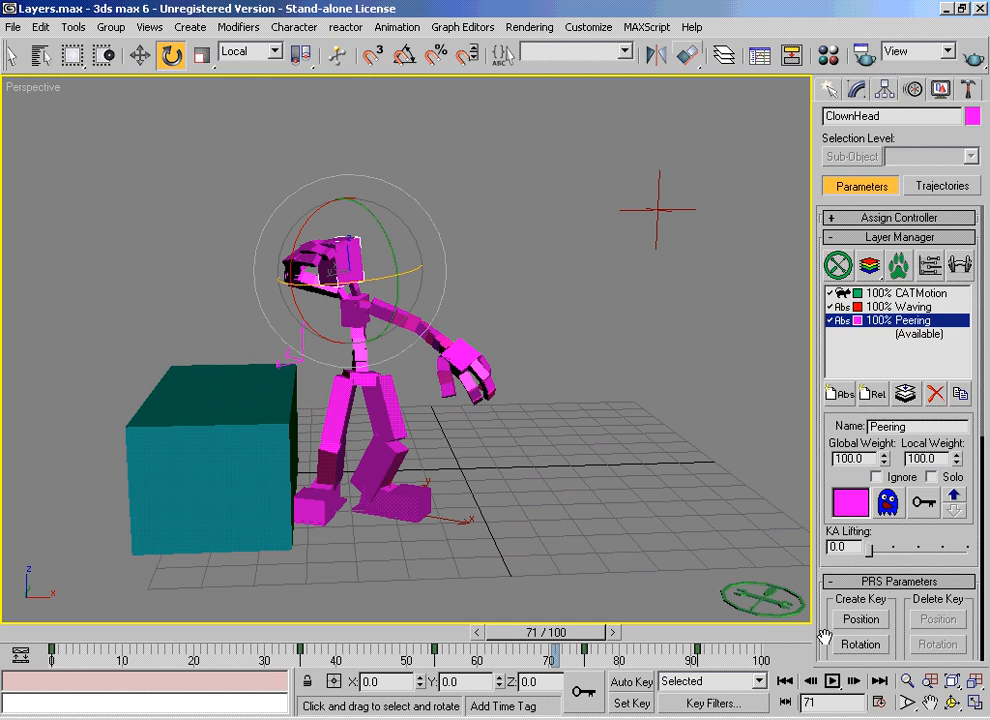
{"action": "left_click_drag", "start_coordinate": [818, 630], "coordinate": [824, 378]}
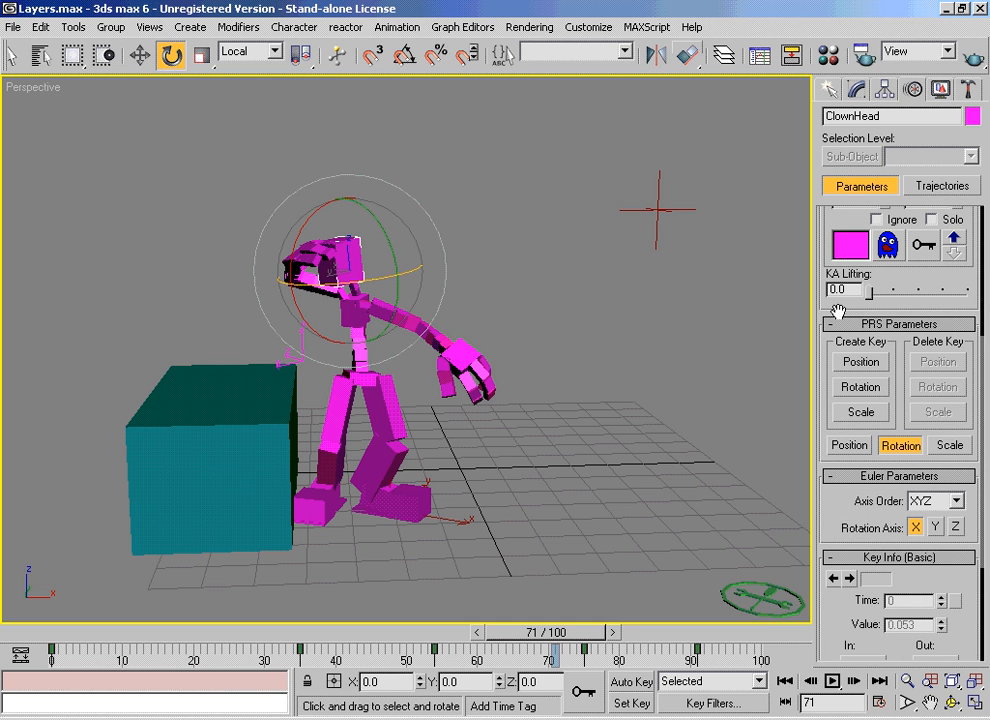
Step: Open the Curve Editor and display the Euler XYZ rotation tracks of ClownHead's Peering layer
{"action": "left_click", "coordinate": [759, 56]}
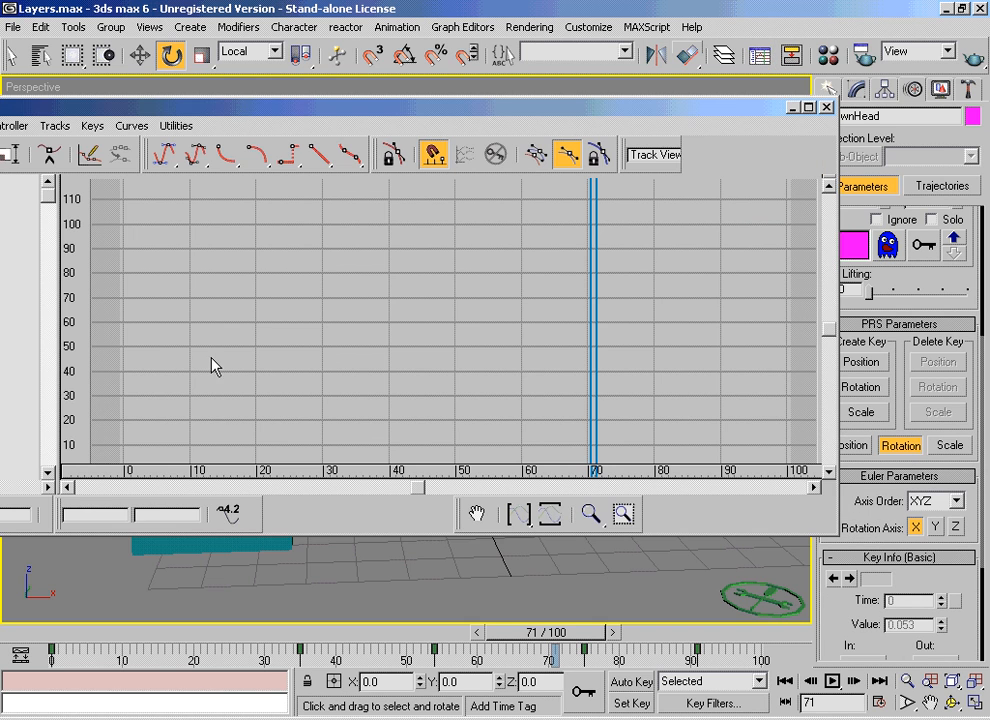
{"action": "left_click_drag", "start_coordinate": [183, 126], "coordinate": [458, 127]}
{"action": "left_click", "coordinate": [123, 193]}
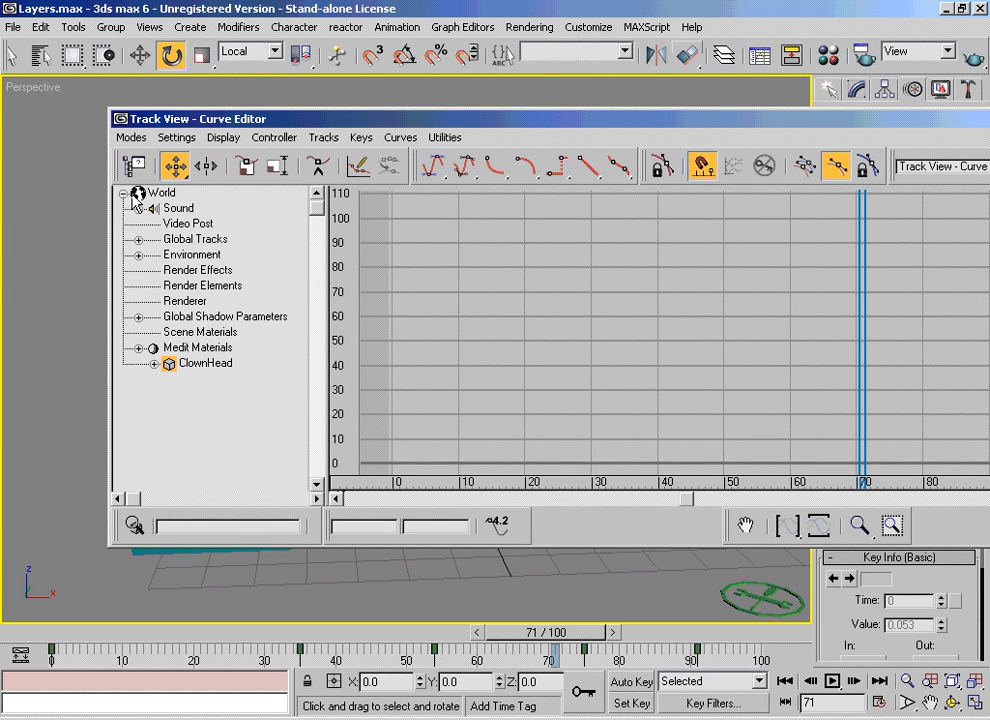
{"action": "left_click", "coordinate": [154, 363]}
{"action": "left_click", "coordinate": [169, 380]}
{"action": "left_click_drag", "start_coordinate": [159, 404], "coordinate": [150, 316]}
{"action": "left_click", "coordinate": [185, 317]}
{"action": "left_click", "coordinate": [236, 320]}
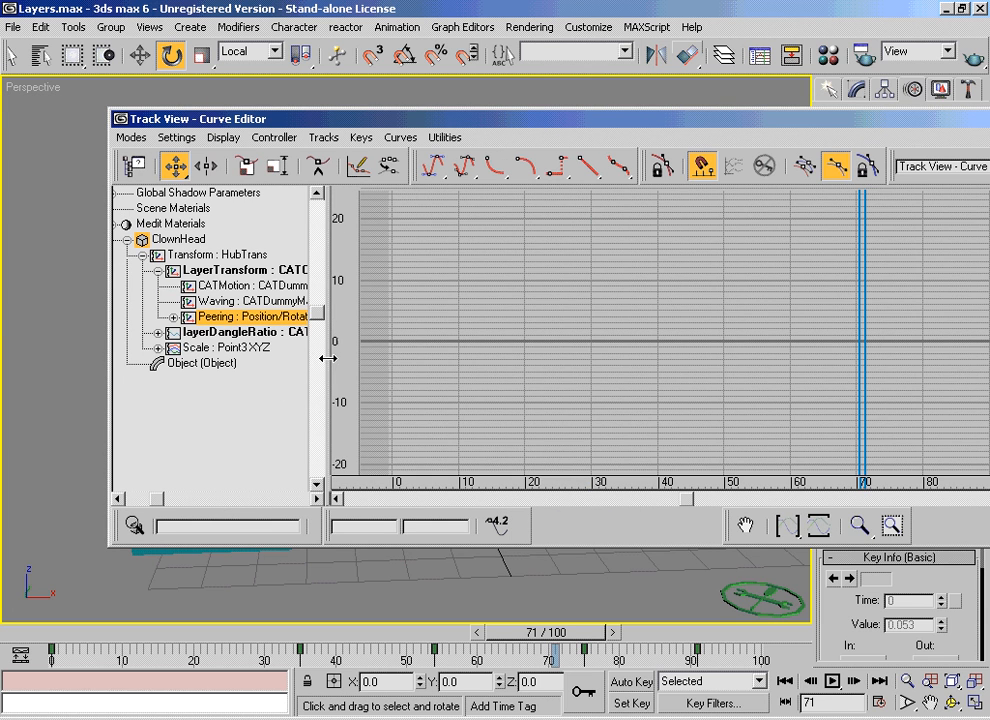
{"action": "left_click_drag", "start_coordinate": [325, 355], "coordinate": [450, 368]}
{"action": "left_click", "coordinate": [174, 317]}
{"action": "left_click", "coordinate": [240, 349]}
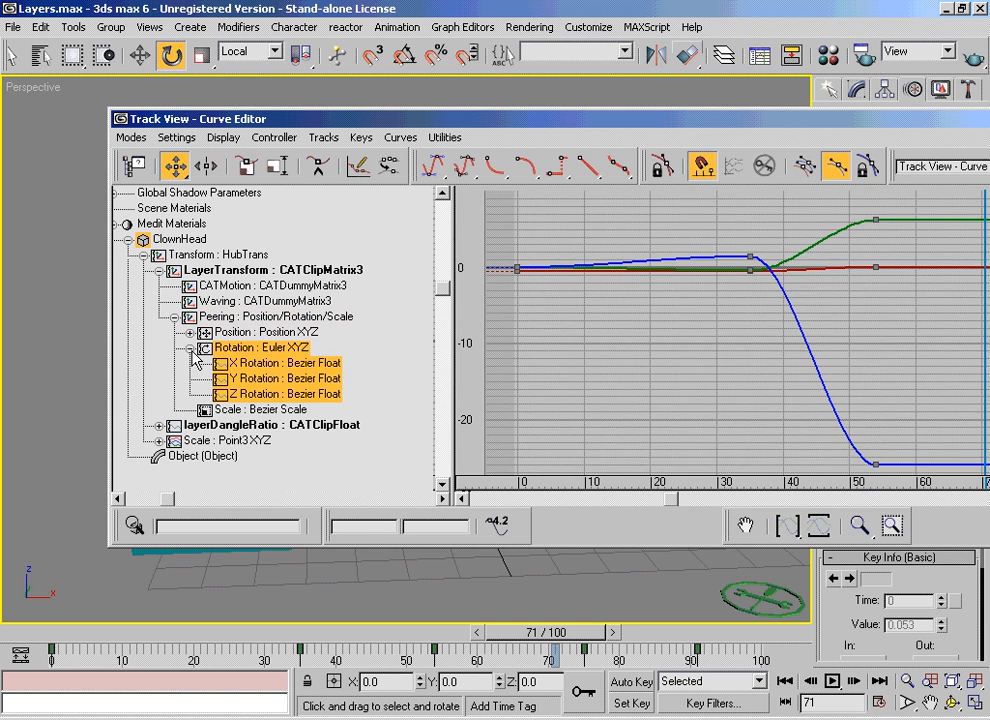
Step: Raise the frame 35 key on the head's X Rotation curve in the Peering layer
{"action": "left_click", "coordinate": [294, 380]}
{"action": "left_click", "coordinate": [299, 366]}
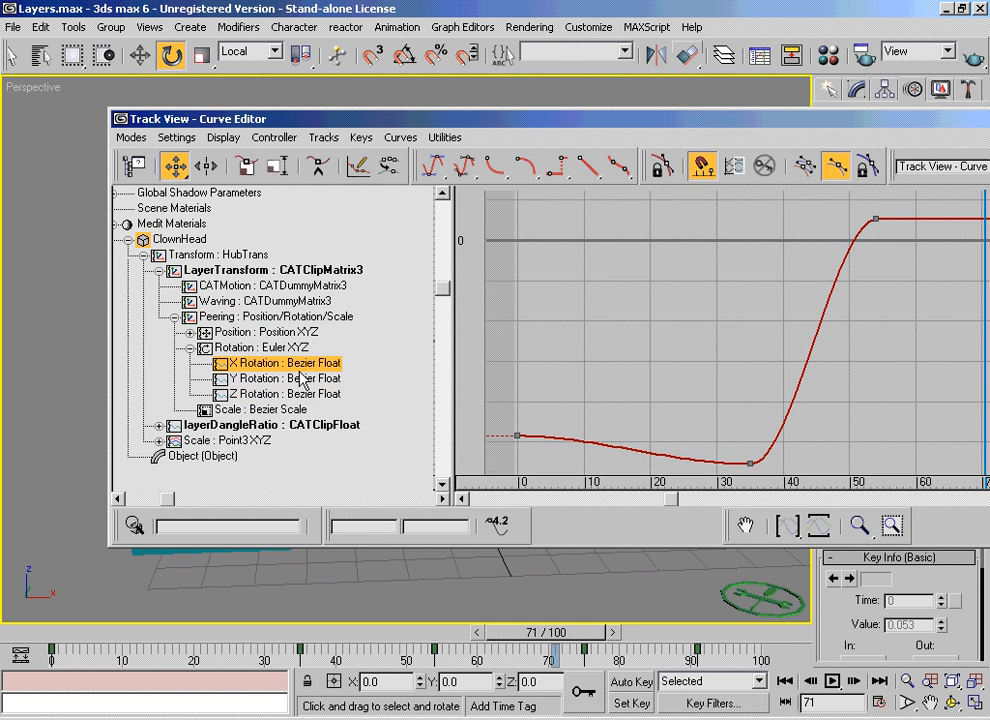
{"action": "left_click_drag", "start_coordinate": [736, 438], "coordinate": [782, 380]}
{"action": "left_click", "coordinate": [480, 372]}
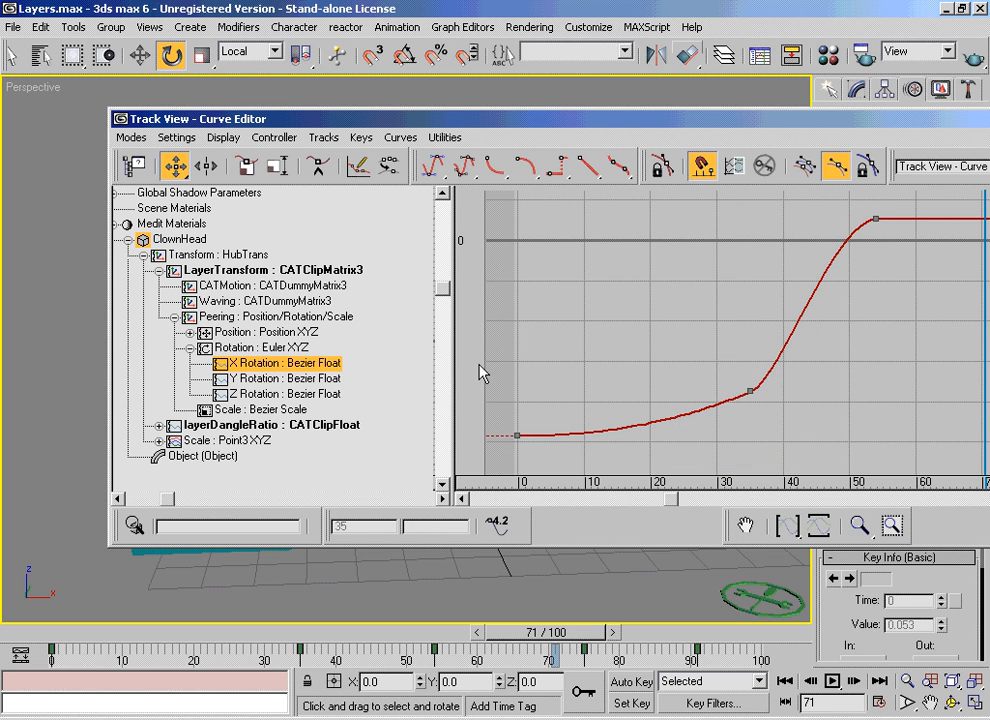
Step: Close the Curve Editor and scrub the animation through to frame 100
{"action": "left_click", "coordinate": [220, 348]}
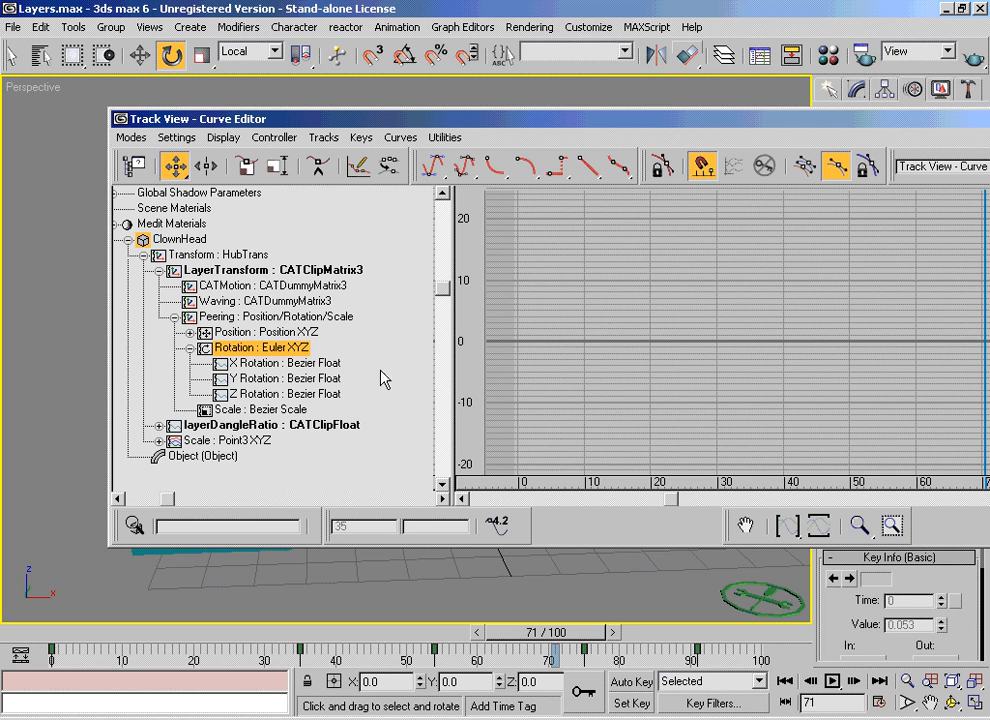
{"action": "left_click_drag", "start_coordinate": [894, 126], "coordinate": [632, 111]}
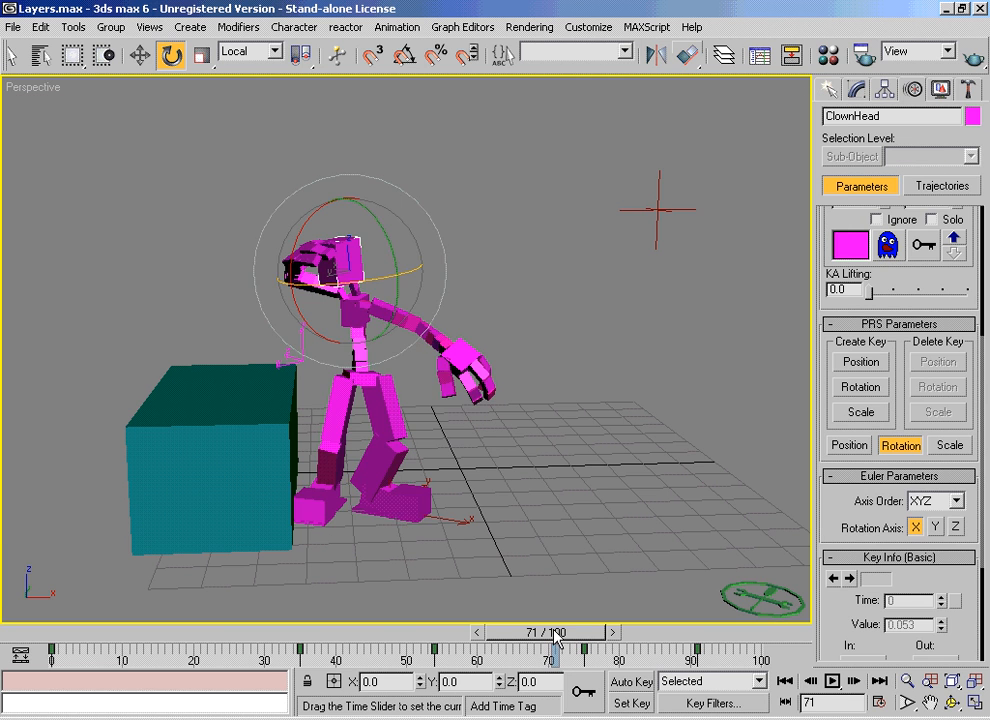
{"action": "left_click_drag", "start_coordinate": [557, 633], "coordinate": [119, 574]}
{"action": "key", "text": "e"}
{"action": "left_click_drag", "start_coordinate": [834, 360], "coordinate": [831, 563]}
{"action": "left_click_drag", "start_coordinate": [155, 645], "coordinate": [810, 518]}
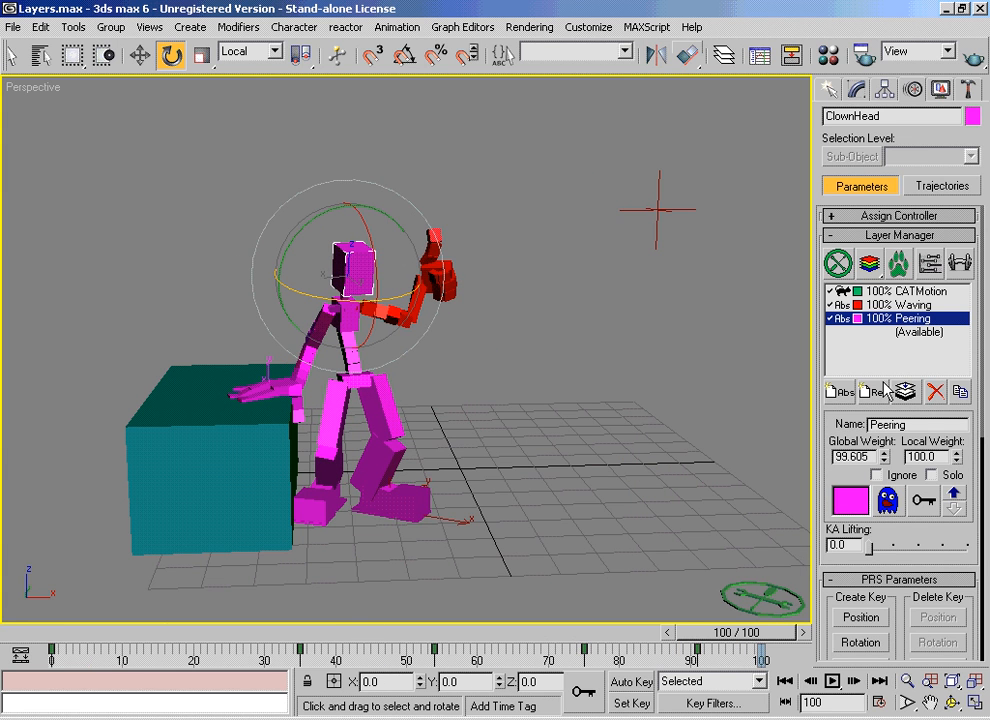
Step: Add a new relative layer in the available slot below Peering and clear the head selection
{"action": "left_click", "coordinate": [929, 334]}
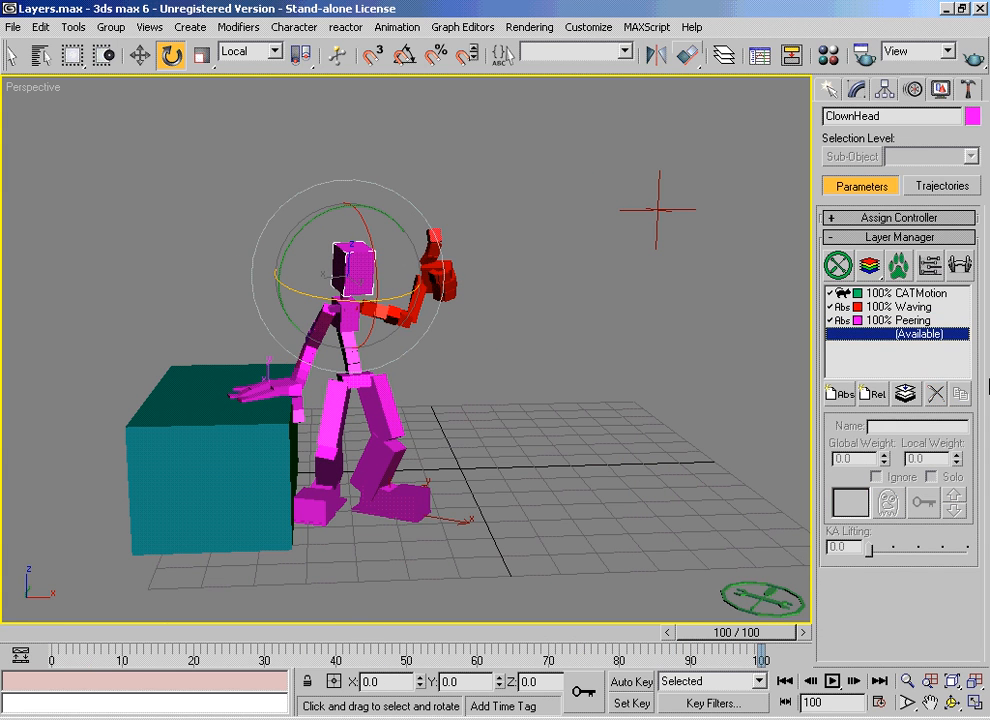
{"action": "left_click", "coordinate": [876, 398]}
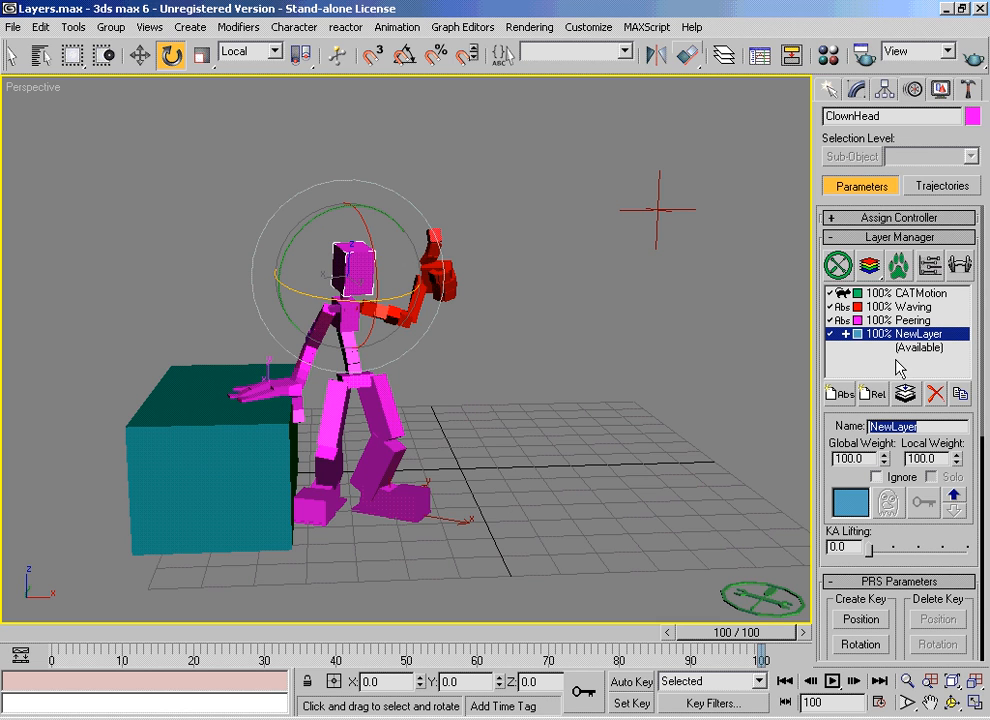
{"action": "left_click", "coordinate": [554, 466]}
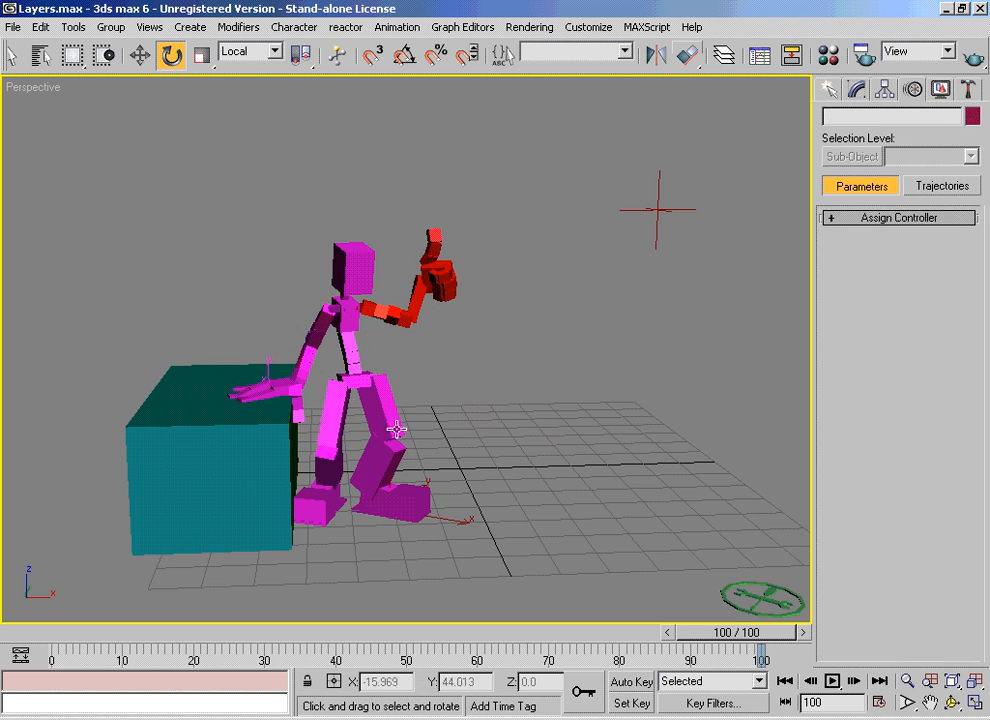
Step: Move the clown's pelvis down about 7.6 units in Z on the new relative layer
{"action": "left_click", "coordinate": [351, 381]}
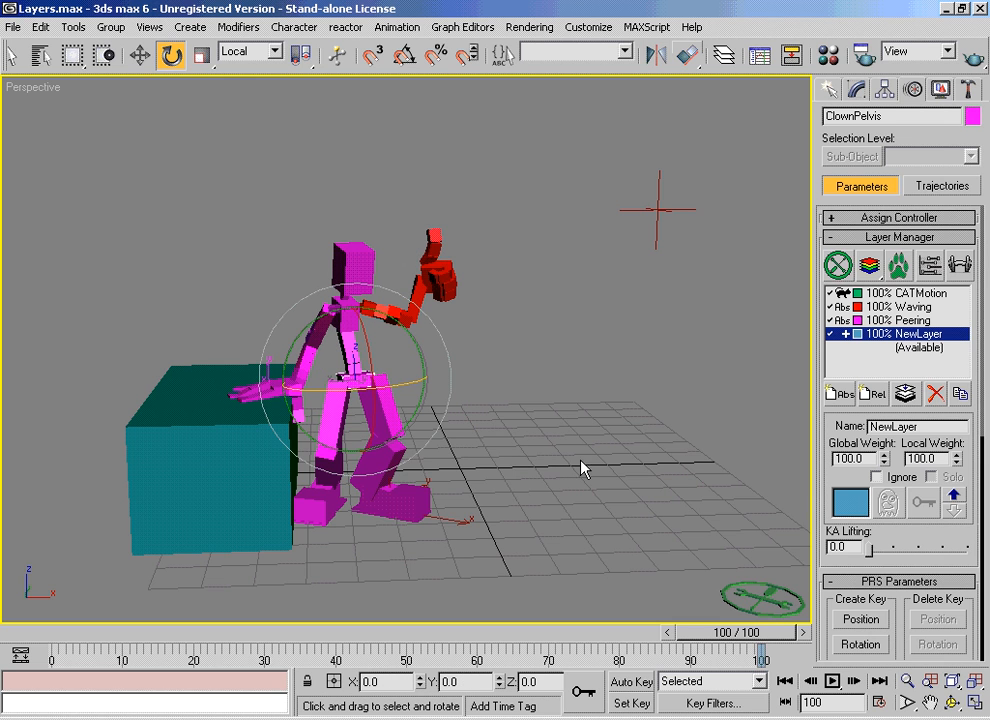
{"action": "left_click", "coordinate": [139, 55]}
{"action": "left_click_drag", "start_coordinate": [353, 316], "coordinate": [353, 344]}
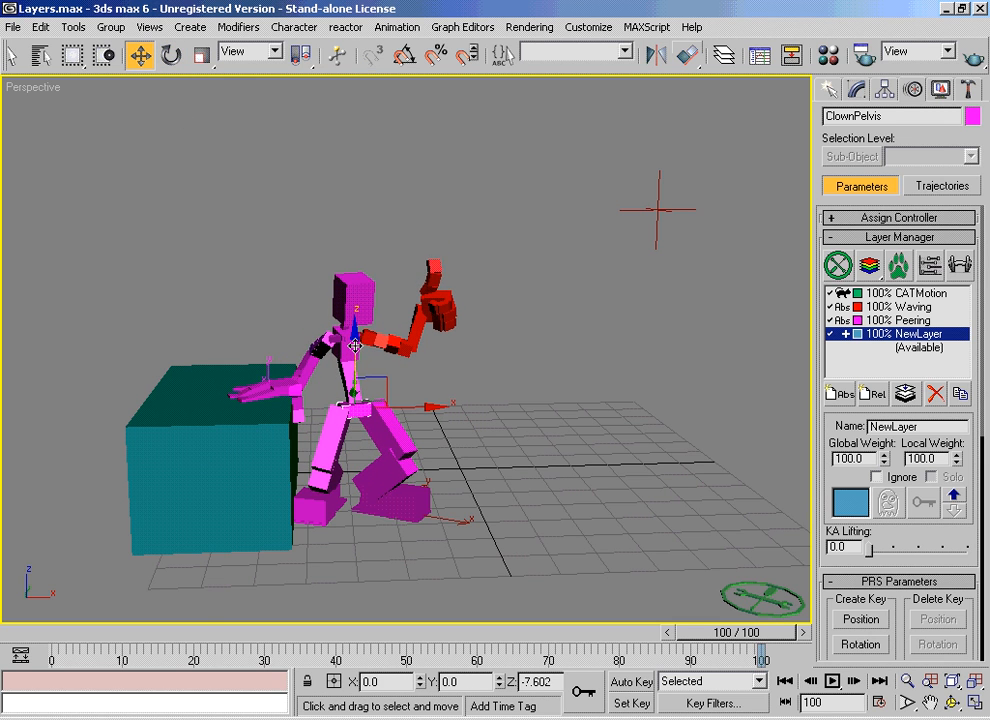
Step: At frame 93, rotate the ribcage about -14 degrees around its local X axis on the relative layer, and scrub back to frame 27
{"action": "left_click_drag", "start_coordinate": [55, 645], "coordinate": [690, 636]}
{"action": "key", "text": "w"}
{"action": "left_click", "coordinate": [378, 372]}
{"action": "right_click", "coordinate": [378, 372]}
{"action": "left_click", "coordinate": [374, 384]}
{"action": "left_click_drag", "start_coordinate": [372, 376], "coordinate": [373, 334]}
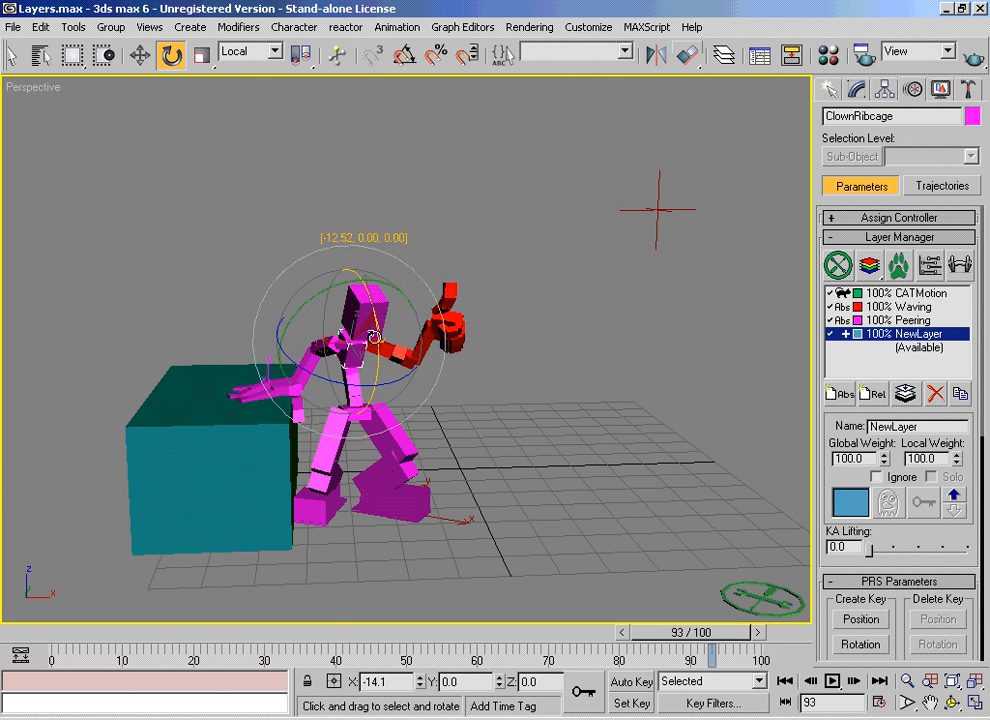
{"action": "left_click_drag", "start_coordinate": [331, 632], "coordinate": [243, 632]}
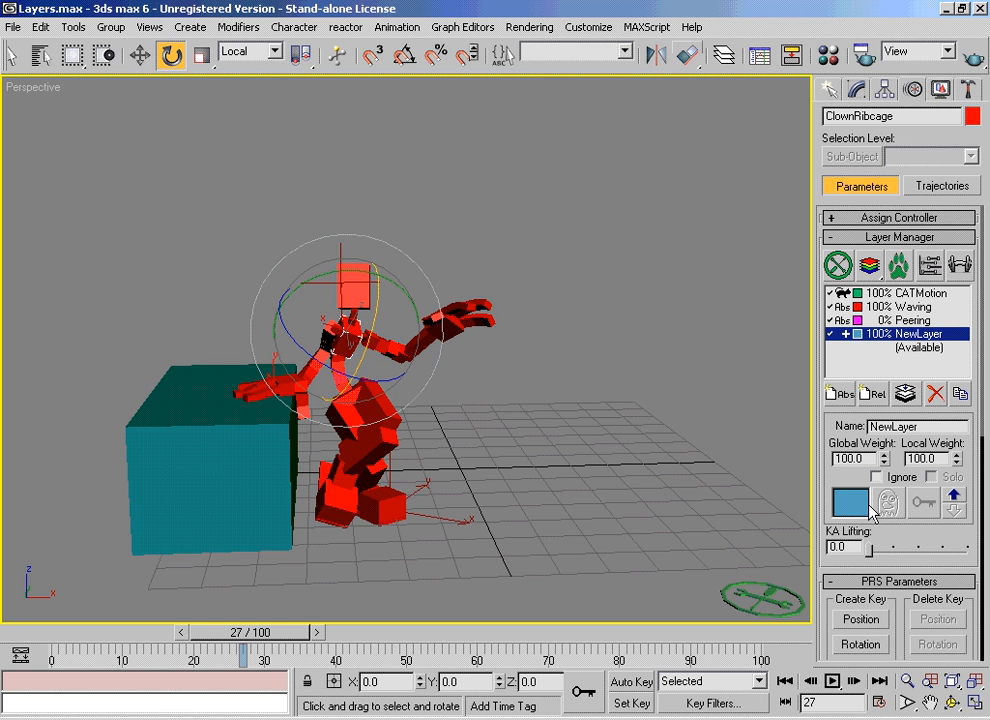
Step: Test the relative NewLayer's influence by dropping its global weight to 0 at frame 27 and restoring it to 100 at frame 98
{"action": "left_click_drag", "start_coordinate": [885, 460], "coordinate": [885, 550]}
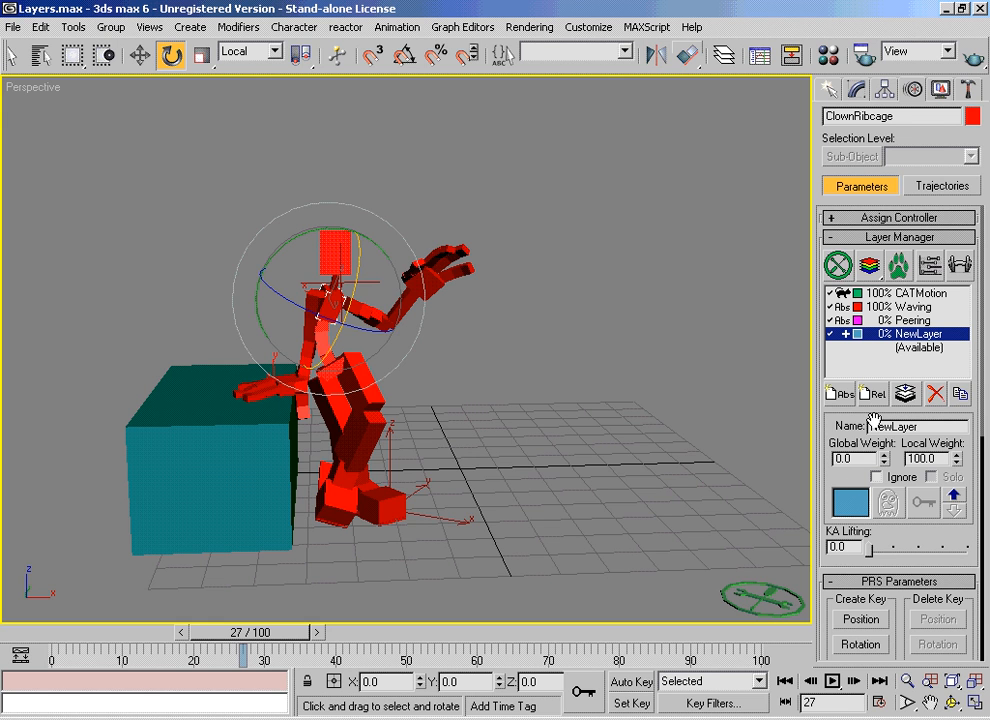
{"action": "left_click_drag", "start_coordinate": [283, 643], "coordinate": [758, 686]}
{"action": "left_click_drag", "start_coordinate": [882, 469], "coordinate": [888, 509]}
{"action": "left_click_drag", "start_coordinate": [884, 459], "coordinate": [884, 297]}
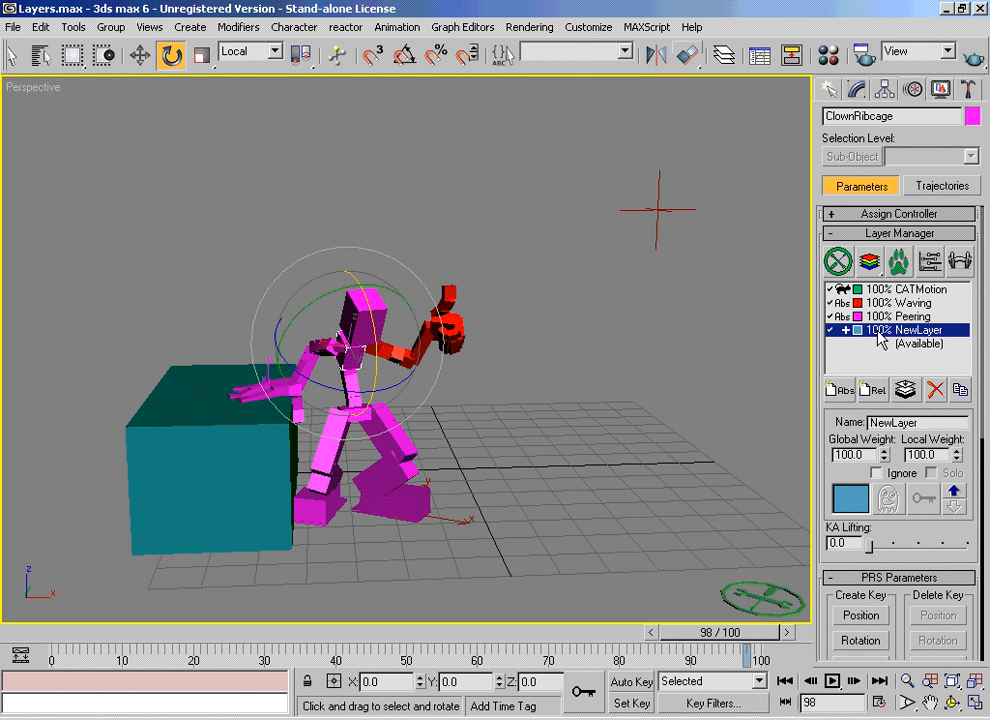
Step: Set the relative NewLayer to be ignored and scrub the animation to frame 100
{"action": "double_click", "coordinate": [881, 330]}
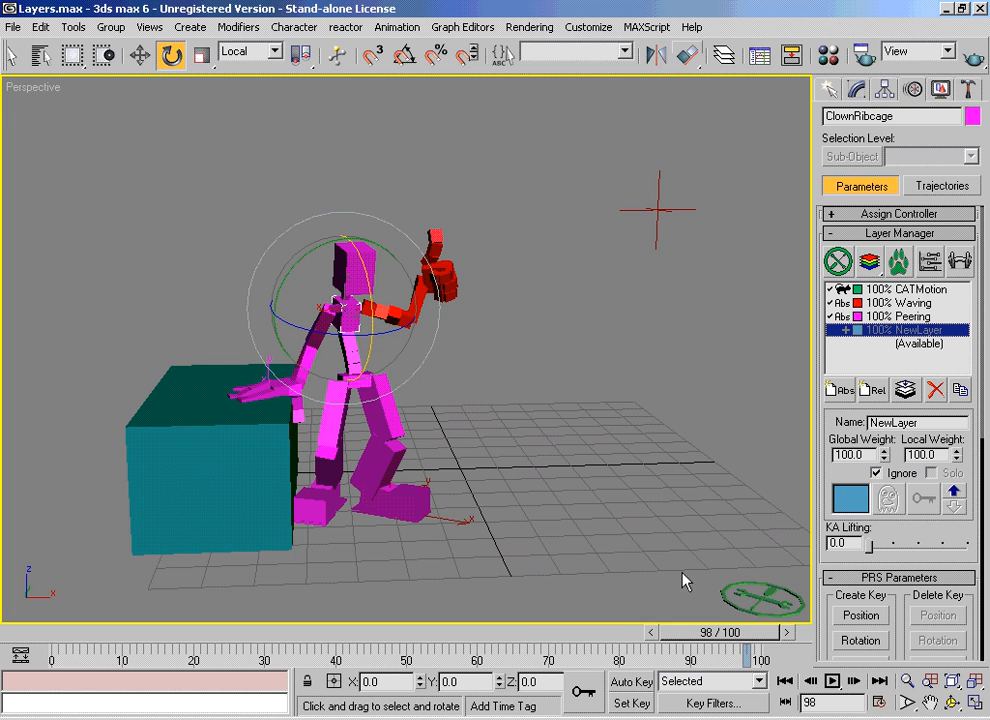
{"action": "left_click_drag", "start_coordinate": [729, 628], "coordinate": [790, 598]}
{"action": "key", "text": "e"}
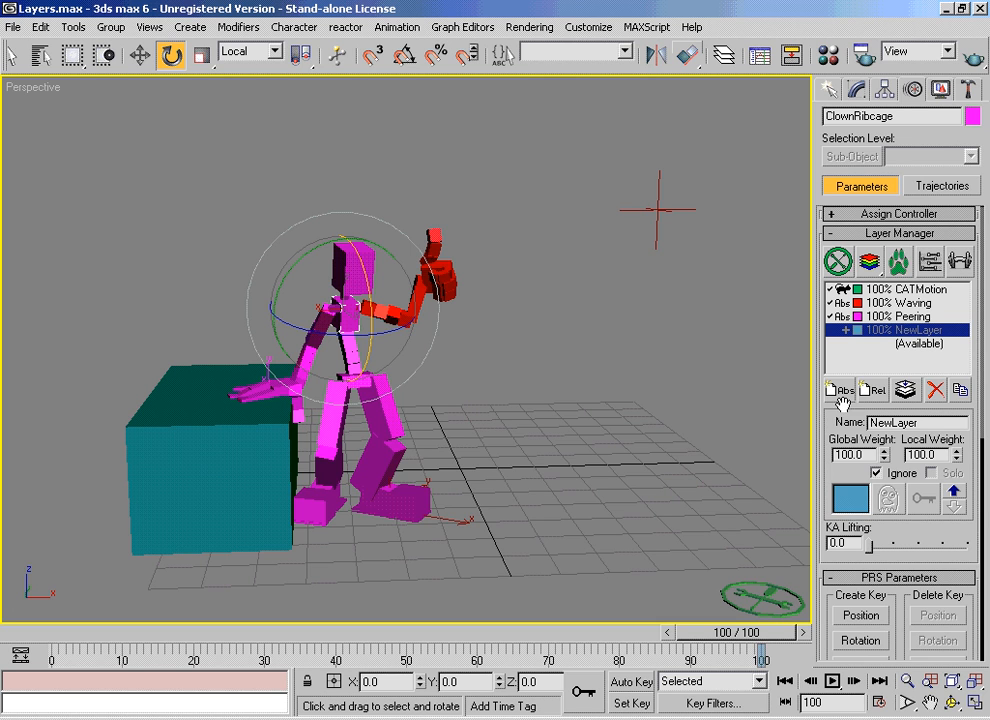
Step: Solo the Peering layer to preview its motion back to frame 5, and turn solo off with all active layers playing to frame 100
{"action": "left_click_drag", "start_coordinate": [827, 425], "coordinate": [829, 429]}
{"action": "left_click", "coordinate": [888, 321]}
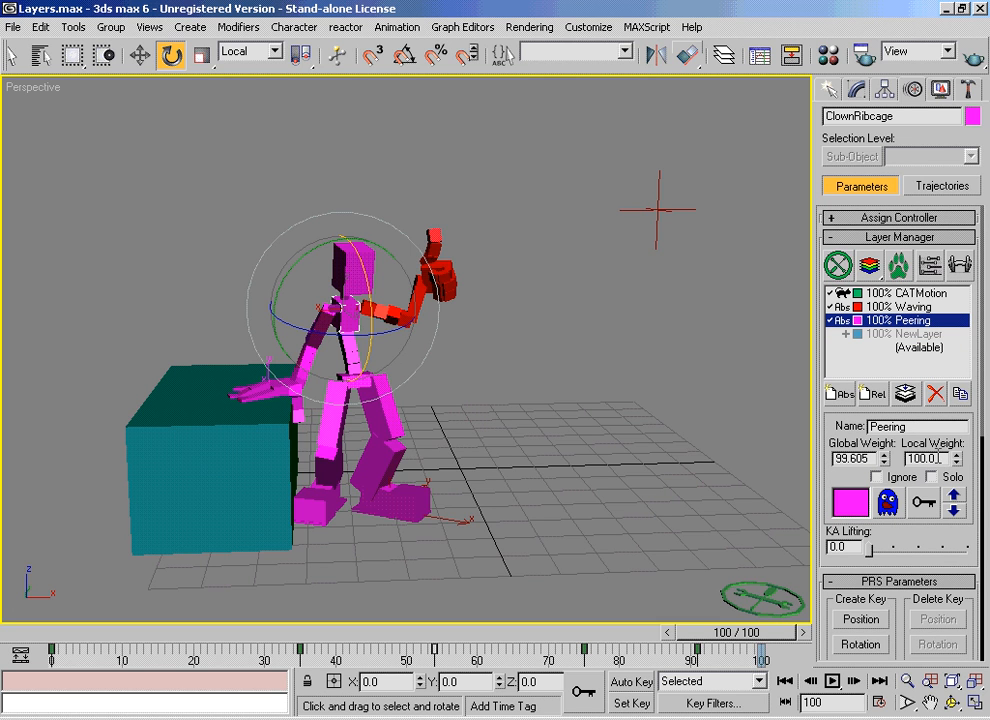
{"action": "left_click", "coordinate": [932, 477]}
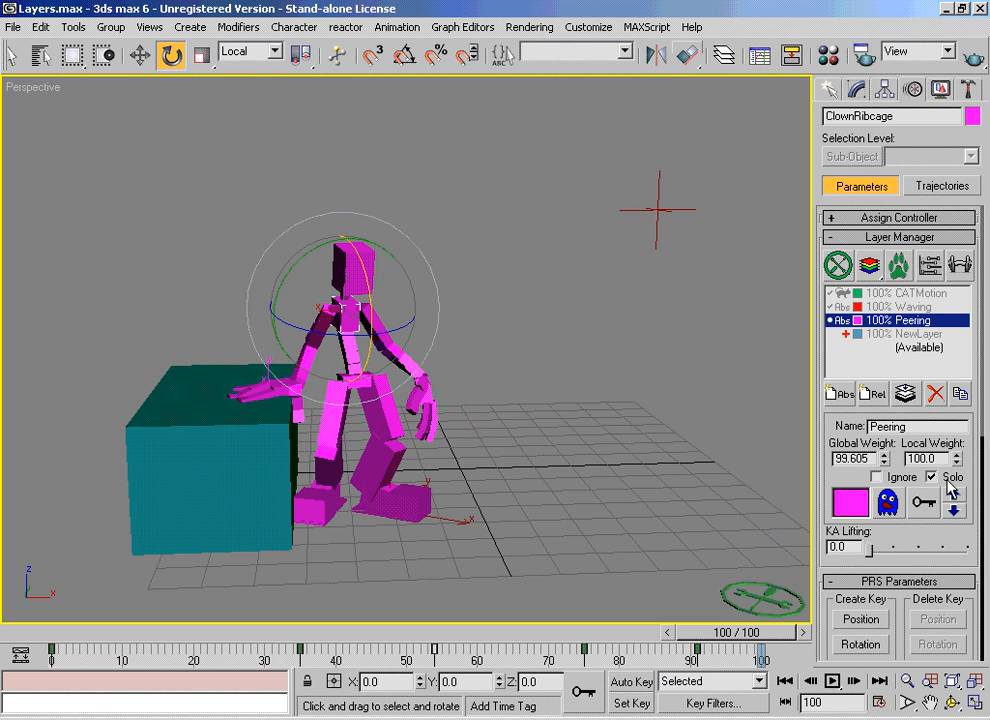
{"action": "left_click_drag", "start_coordinate": [745, 648], "coordinate": [125, 610]}
{"action": "key", "text": "e"}
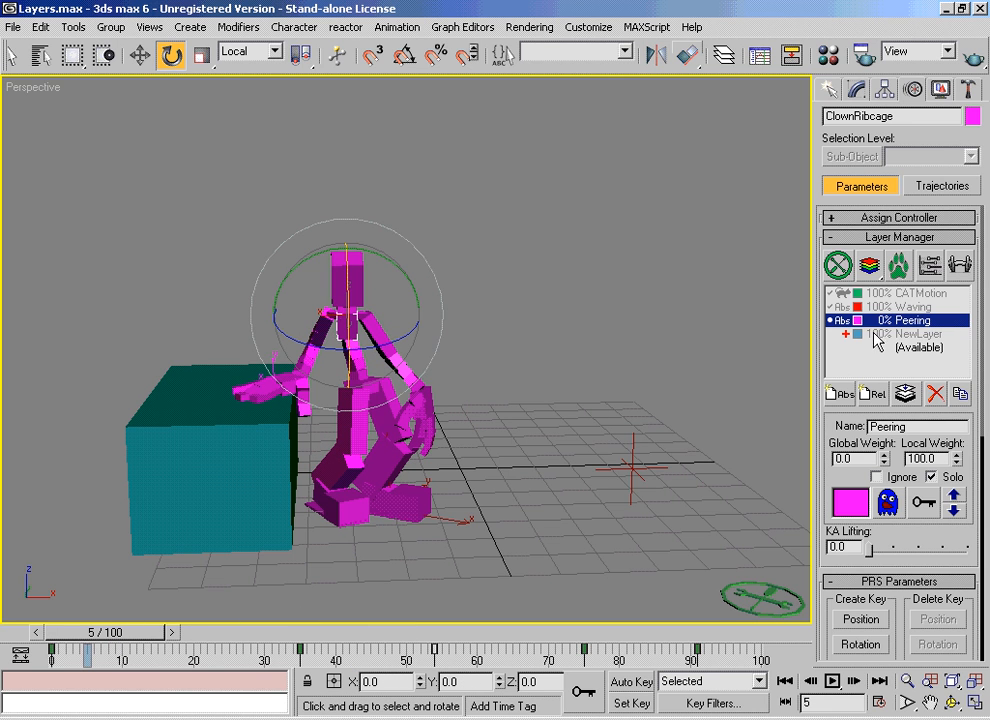
{"action": "left_click", "coordinate": [932, 477]}
{"action": "left_click", "coordinate": [877, 477]}
{"action": "left_click_drag", "start_coordinate": [215, 638], "coordinate": [930, 530]}
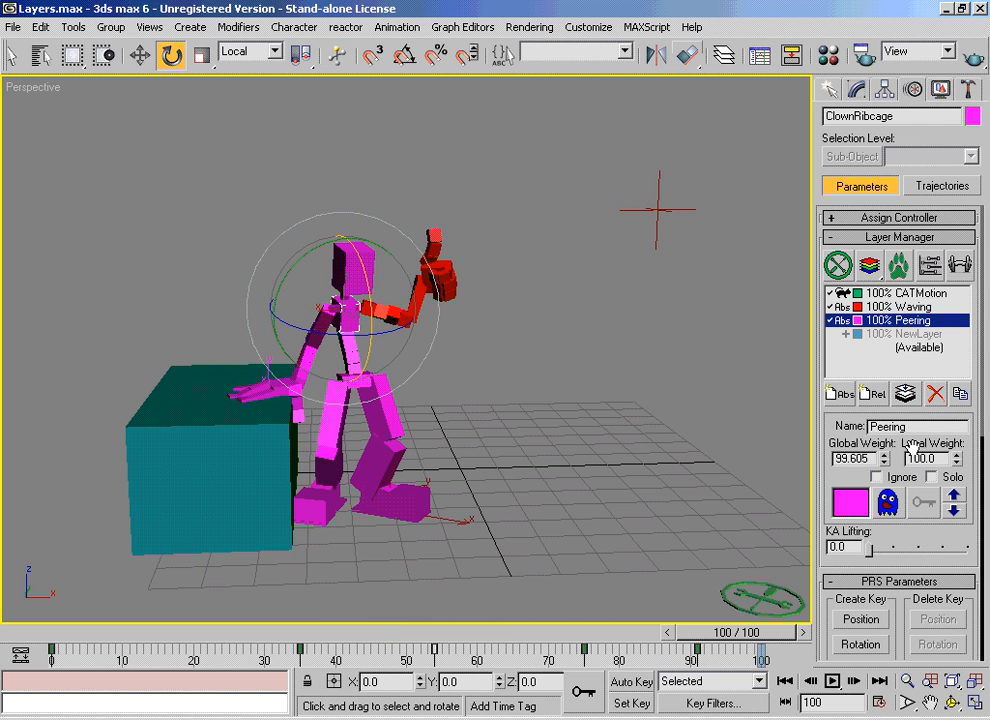
Step: Collapse the layers into the available slot from frame 0 to 80 with a key frequency of 10, and scrub to frame 90
{"action": "left_click", "coordinate": [909, 349]}
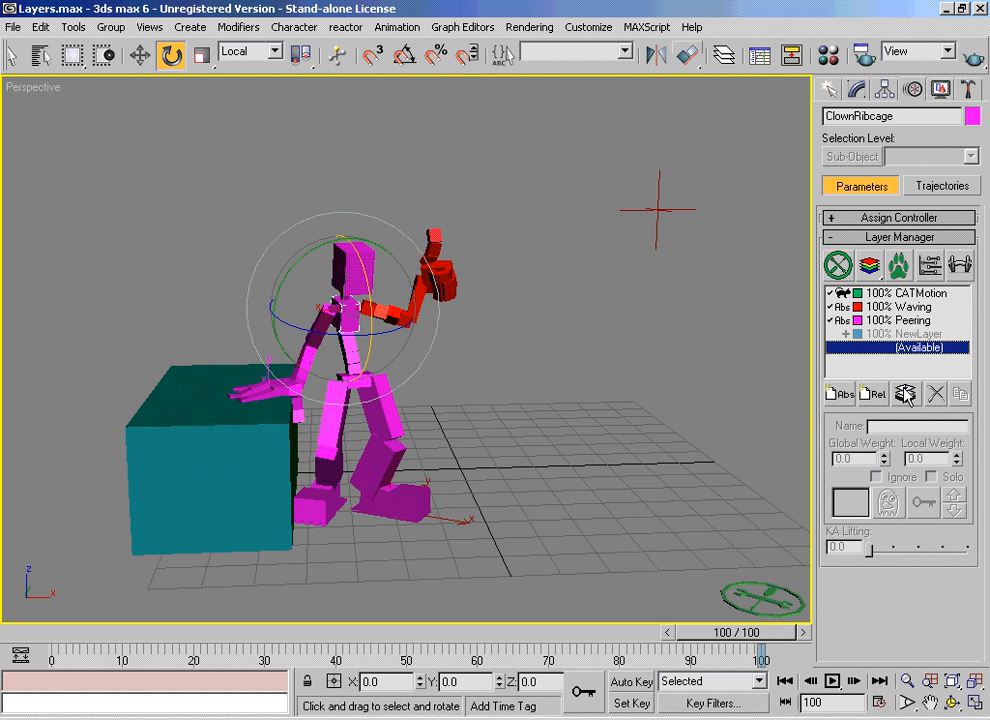
{"action": "left_click", "coordinate": [905, 394]}
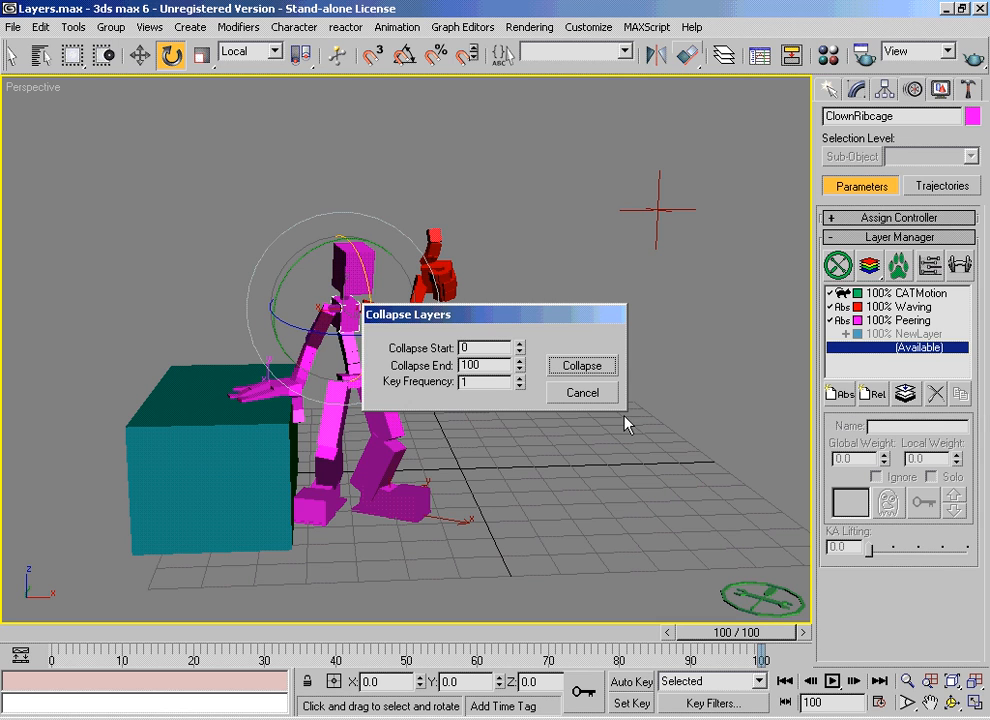
{"action": "double_click", "coordinate": [482, 350]}
{"action": "key", "text": "Tab"}
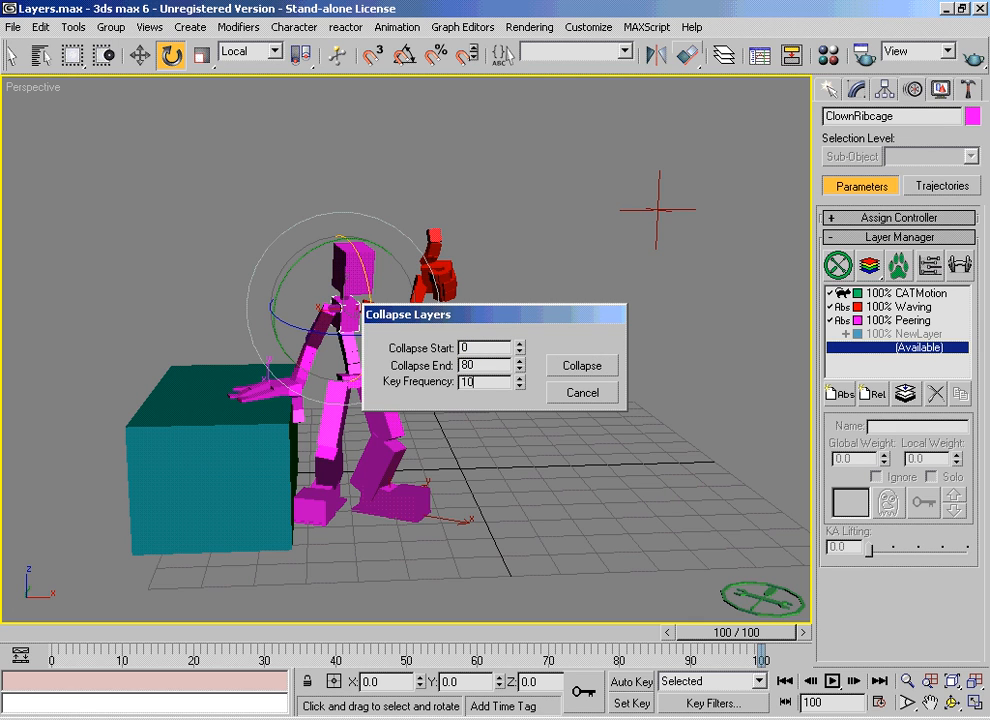
{"action": "type", "text": "0"}
{"action": "left_click", "coordinate": [583, 366]}
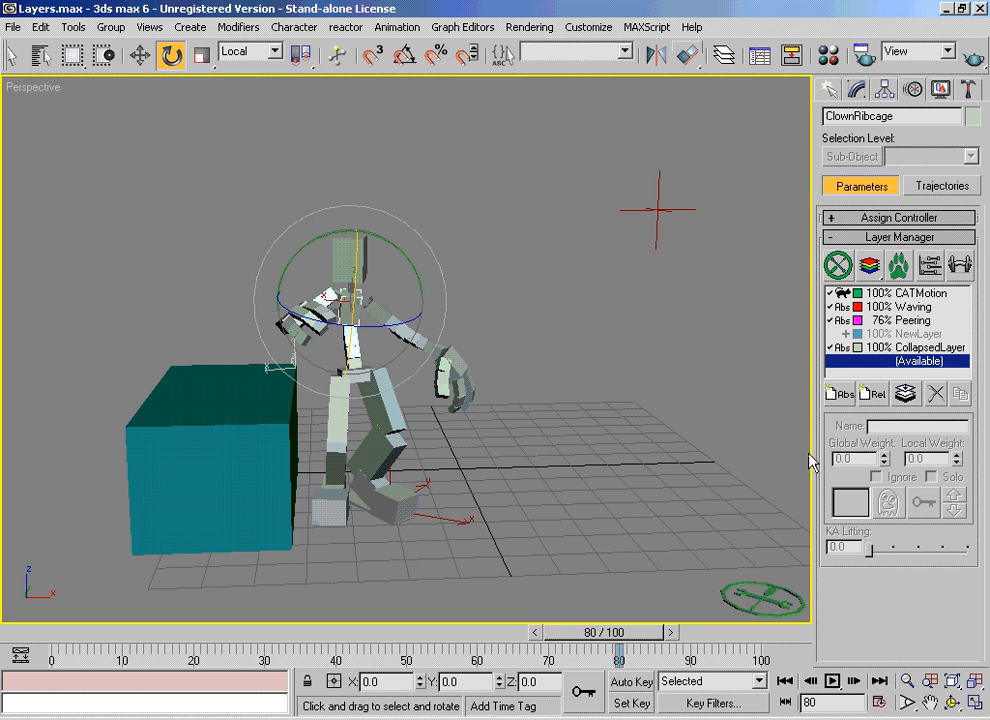
{"action": "left_click_drag", "start_coordinate": [643, 641], "coordinate": [696, 633]}
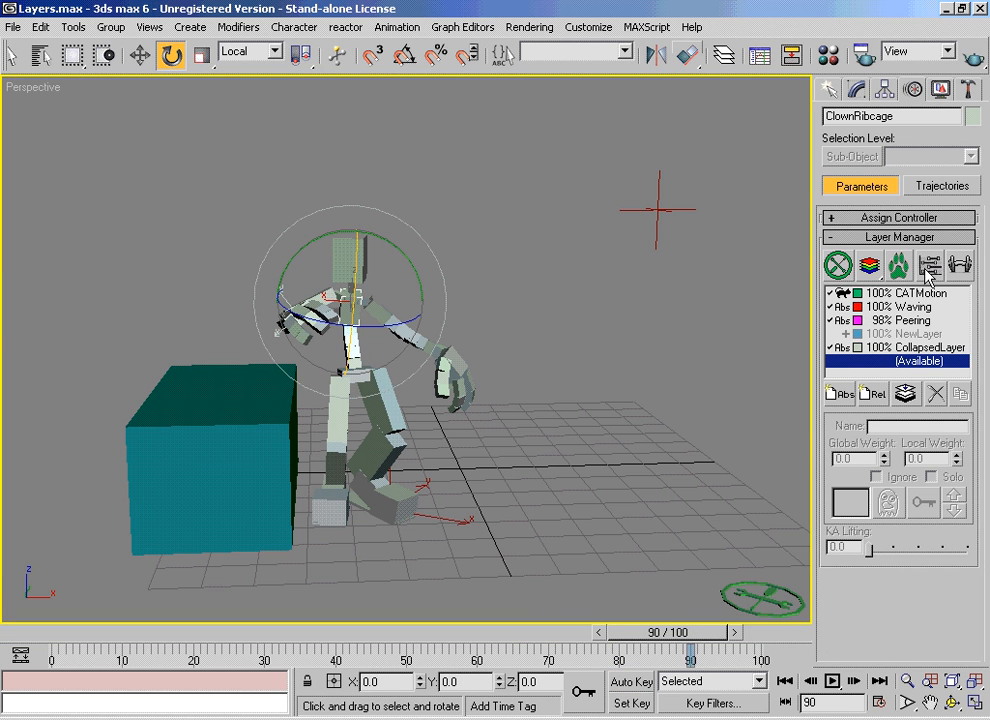
Step: Recolour the CollapsedLayer dark teal and, at frame 14, replace that colour with green (RGB 0, 177, 54)
{"action": "left_click", "coordinate": [901, 350]}
{"action": "left_click", "coordinate": [848, 506]}
{"action": "left_click_drag", "start_coordinate": [554, 152], "coordinate": [552, 119]}
{"action": "left_click", "coordinate": [447, 284]}
{"action": "left_click_drag", "start_coordinate": [692, 633], "coordinate": [170, 590]}
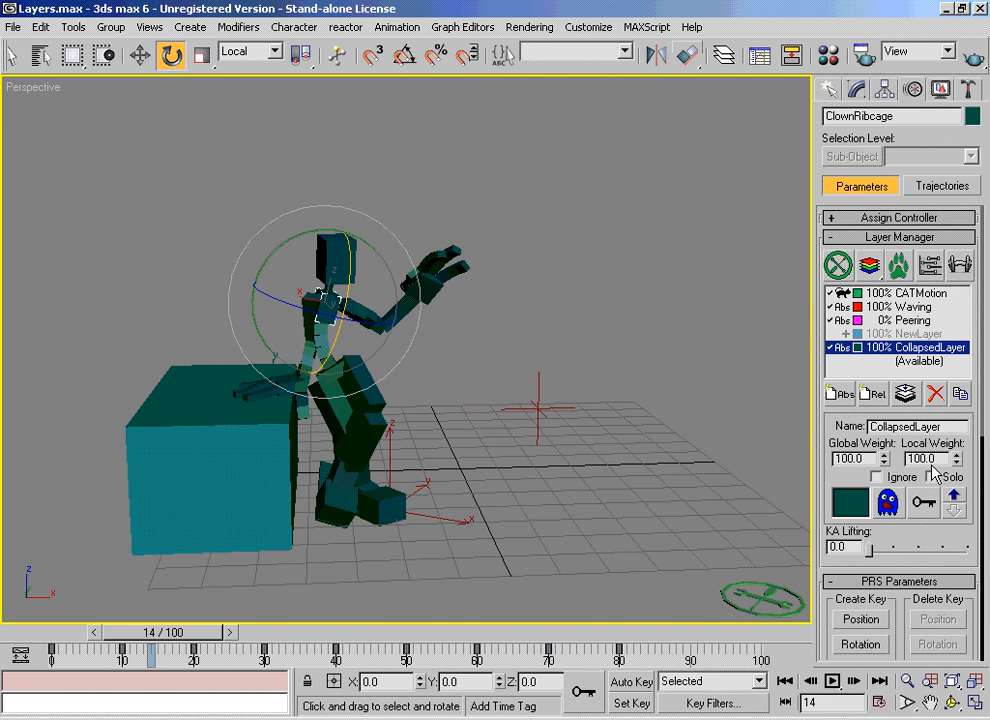
{"action": "left_click", "coordinate": [850, 504]}
{"action": "left_click_drag", "start_coordinate": [686, 137], "coordinate": [731, 150]}
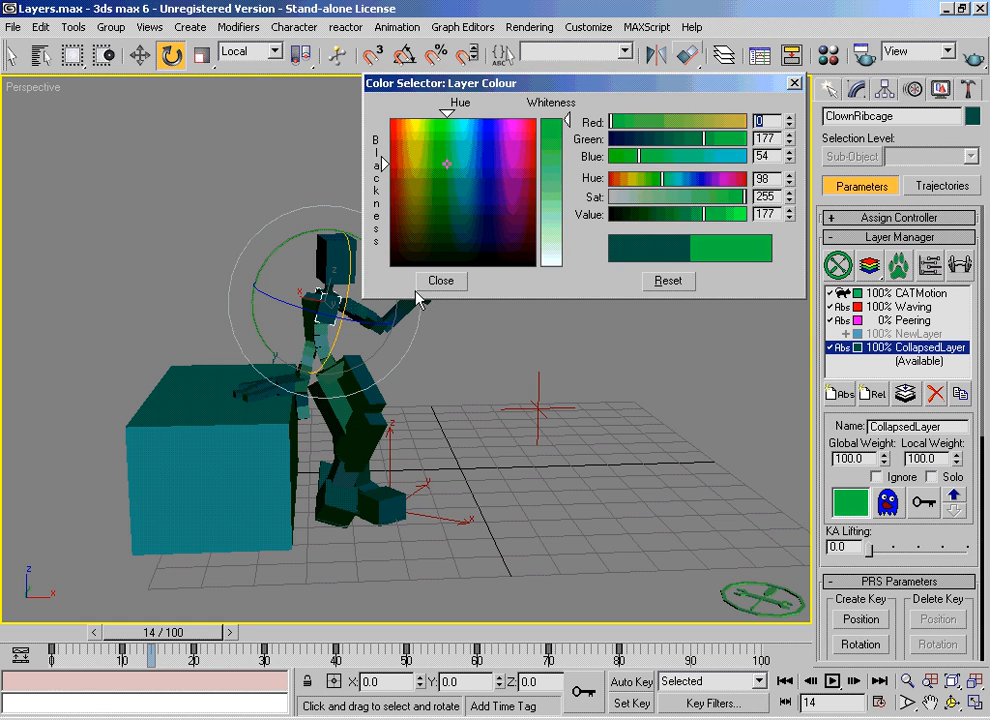
{"action": "left_click", "coordinate": [437, 285]}
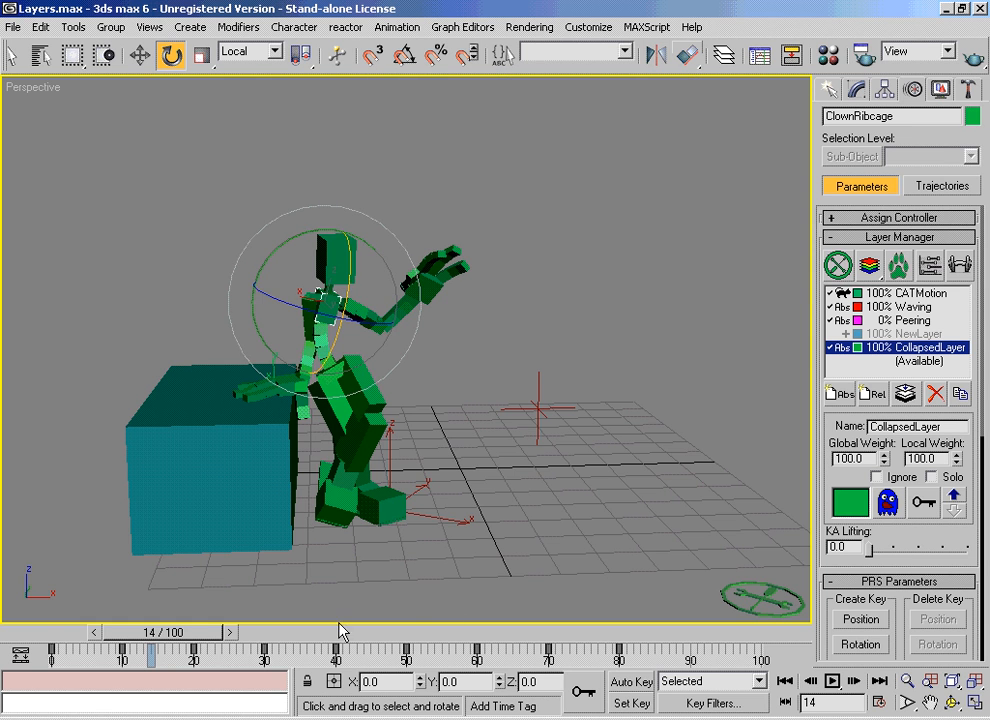
Step: Review the collapsed animation by scrubbing from frame 14 past its last key to frame 93
{"action": "left_click_drag", "start_coordinate": [220, 641], "coordinate": [383, 620]}
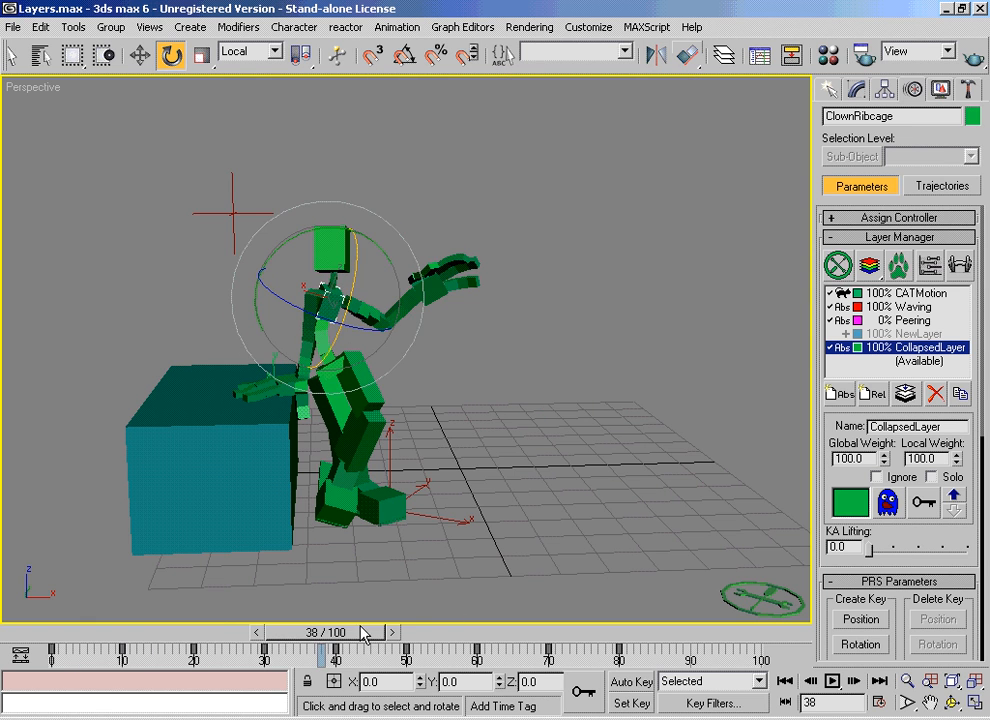
{"action": "left_click_drag", "start_coordinate": [327, 640], "coordinate": [615, 652]}
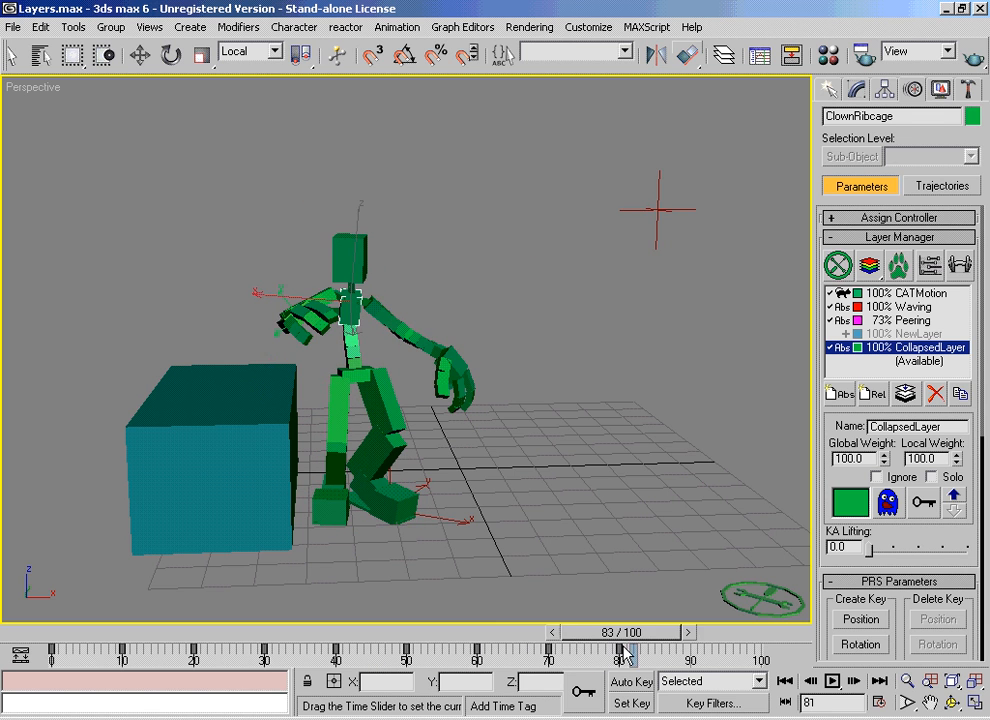
{"action": "left_click_drag", "start_coordinate": [688, 647], "coordinate": [663, 666]}
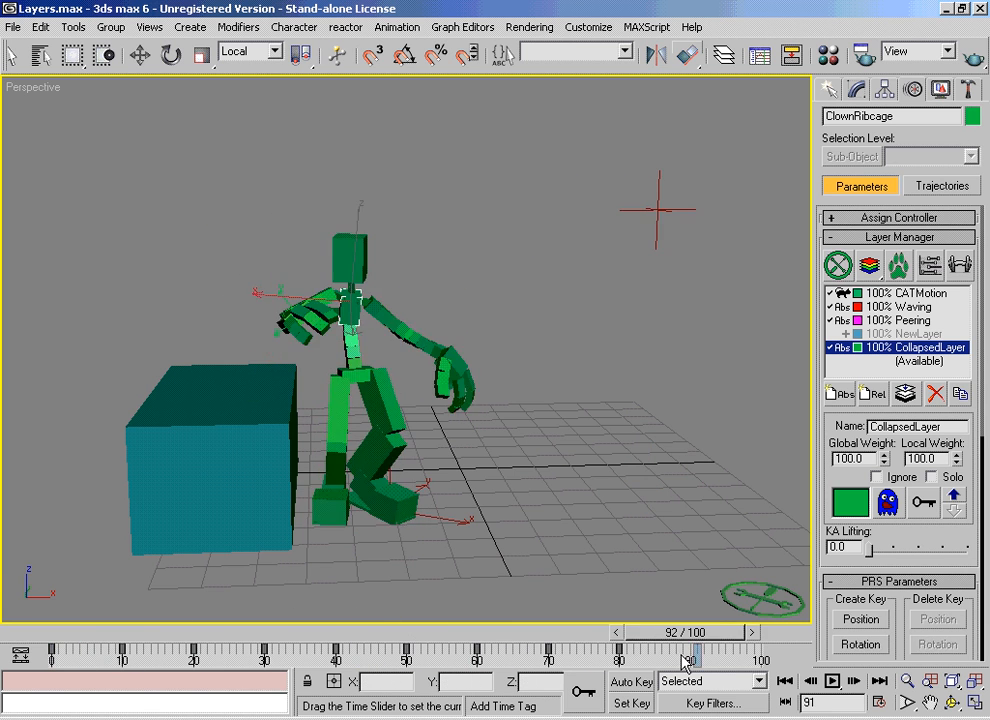
Step: Ignore the Peering and Waving layers, delete them together with NewLayer, and scrub the remaining collapsed animation to frame 100
{"action": "double_click", "coordinate": [902, 317]}
{"action": "double_click", "coordinate": [903, 307]}
{"action": "left_click", "coordinate": [913, 333]}
{"action": "left_click", "coordinate": [936, 395]}
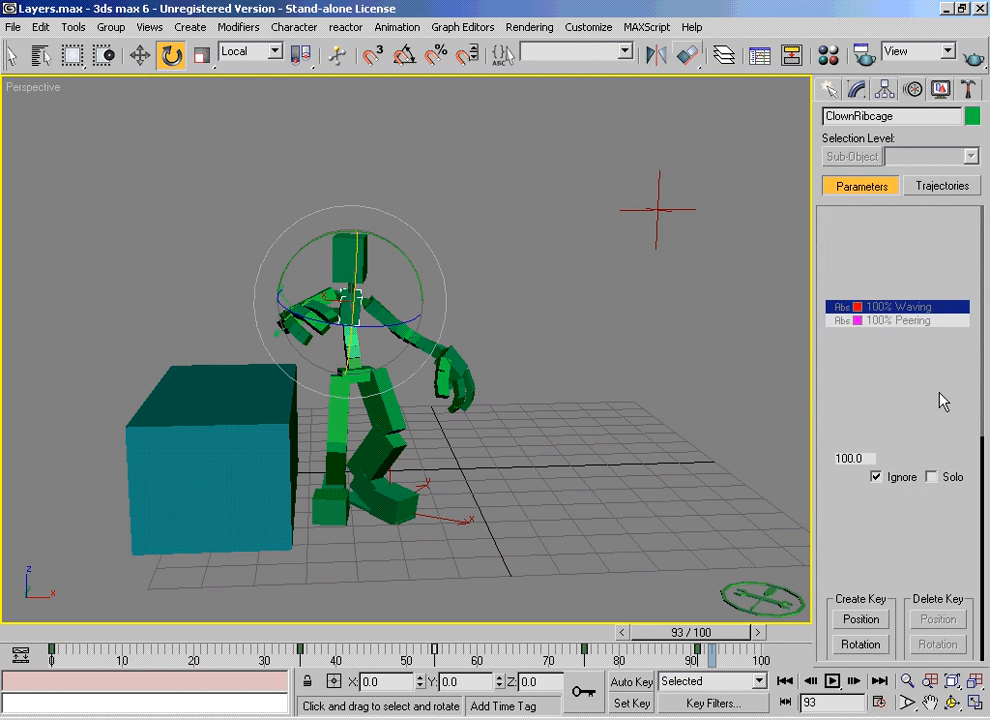
{"action": "left_click_drag", "start_coordinate": [710, 645], "coordinate": [826, 656]}
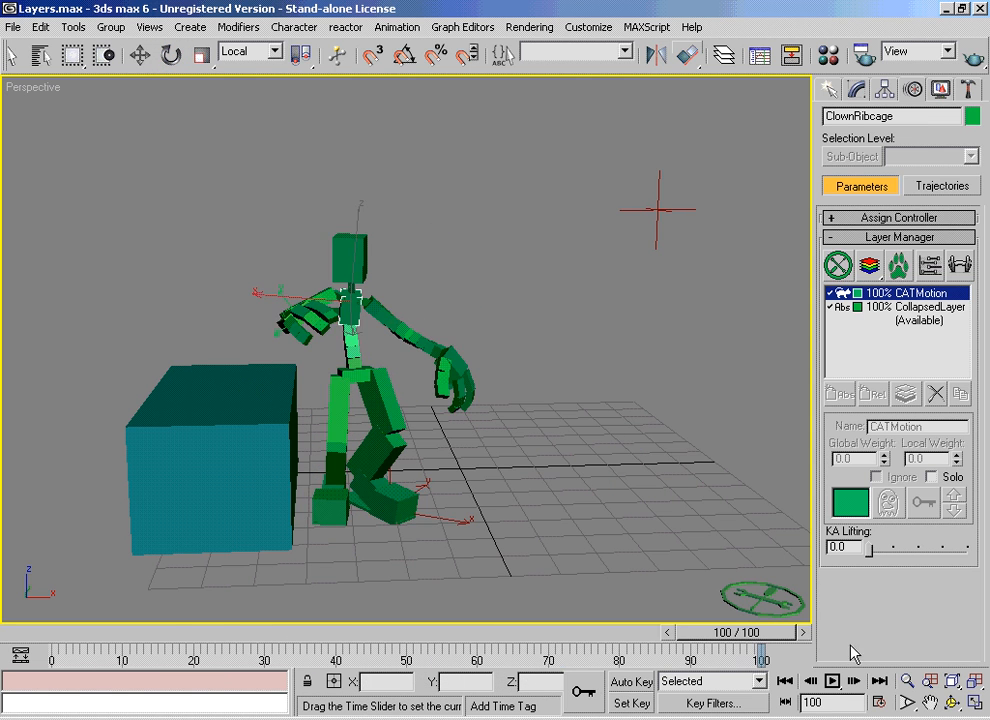